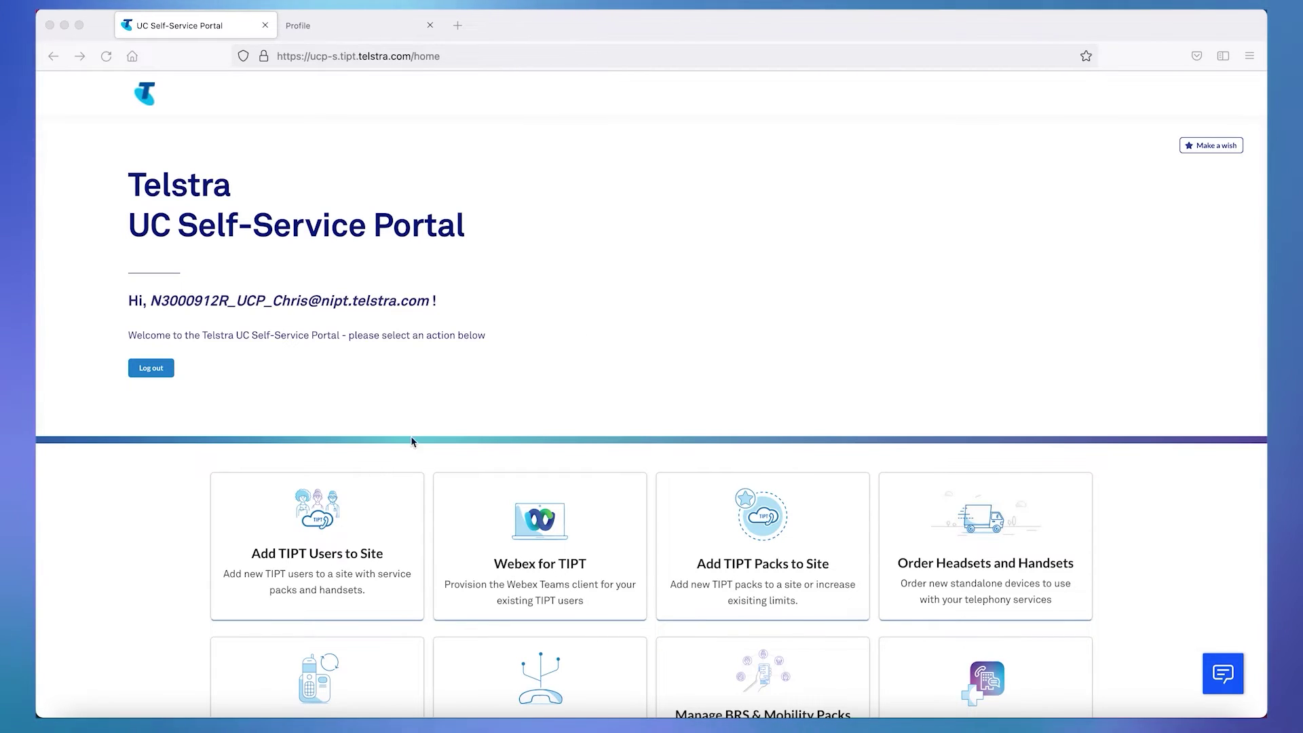
Start adding TIPT users to a site and choose Learning Co from the site list.
{"action": "left_click", "coordinate": [326, 534]}
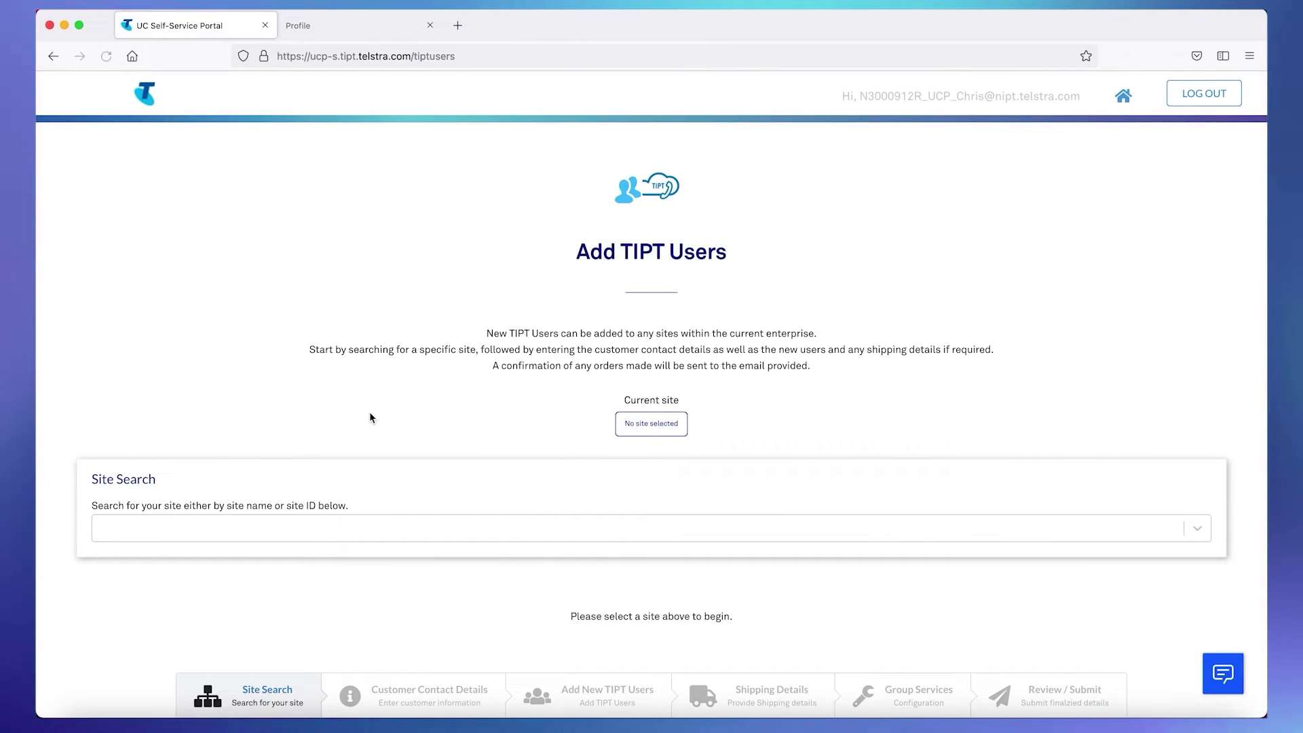
{"action": "left_click", "coordinate": [161, 527]}
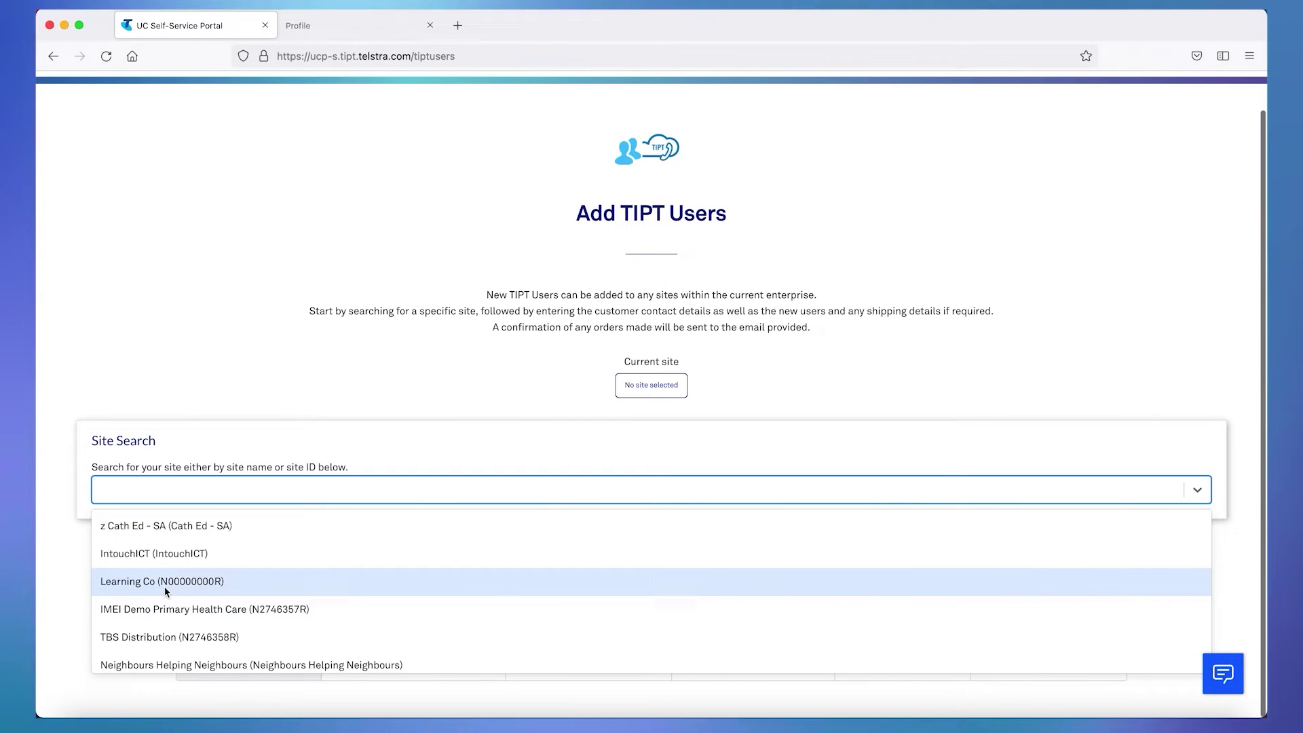
{"action": "left_click", "coordinate": [165, 585]}
{"action": "scroll", "coordinate": [237, 551], "scroll_direction": "down", "scroll_amount": 3}
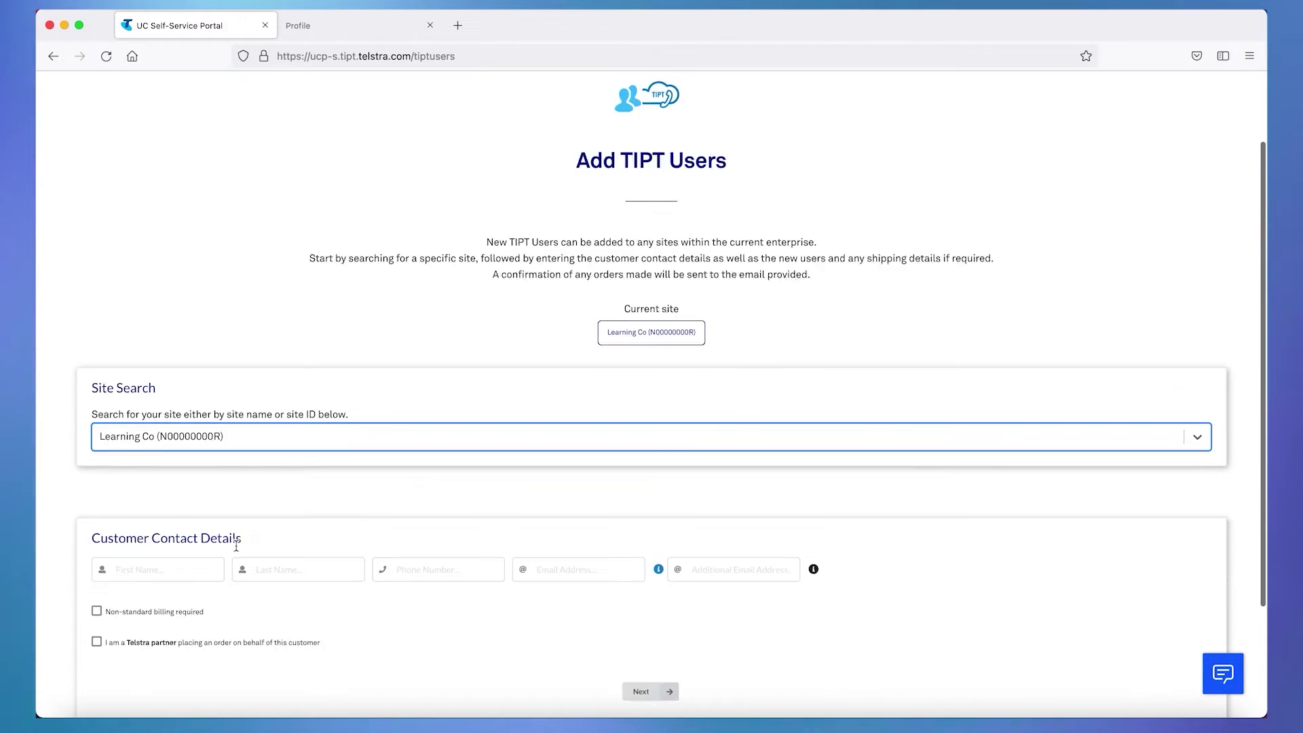
Fill in the customer contact's first name, last name, phone number and email address.
{"action": "left_click", "coordinate": [150, 426]}
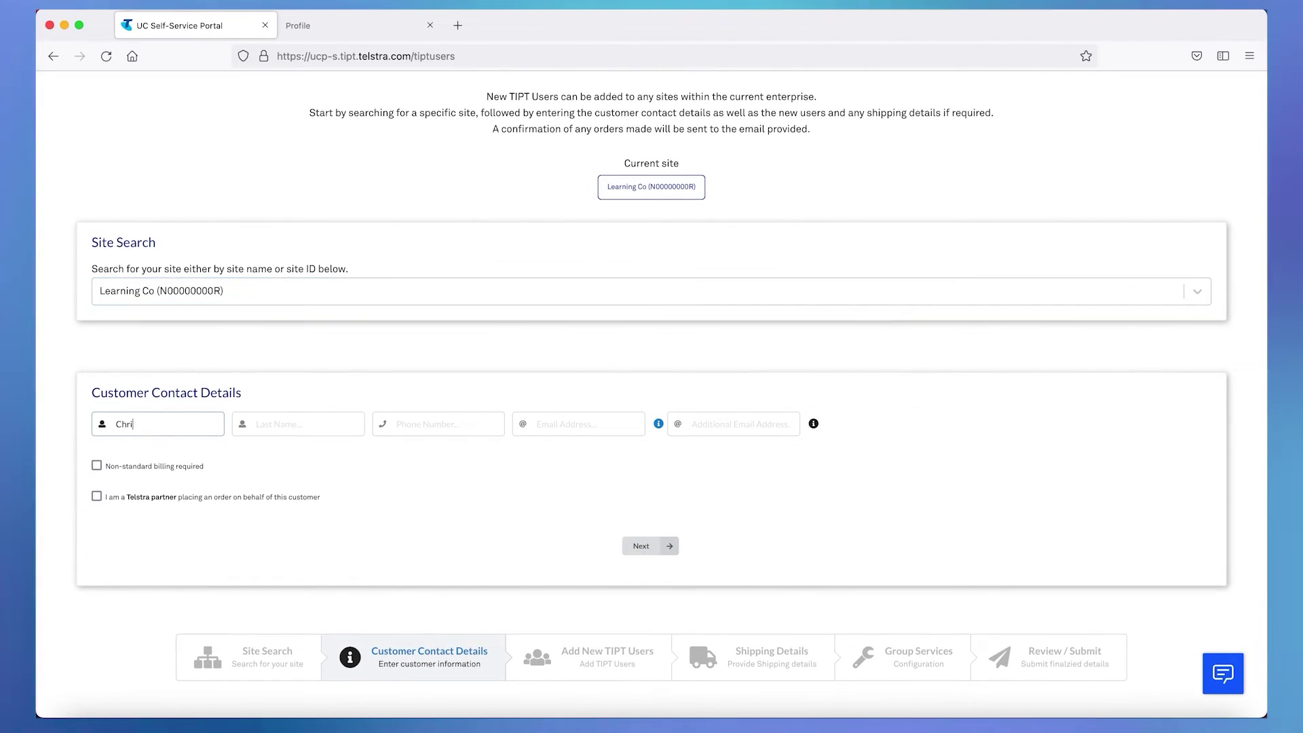
{"action": "key", "text": "Tab"}
{"action": "key", "text": "Tab"}
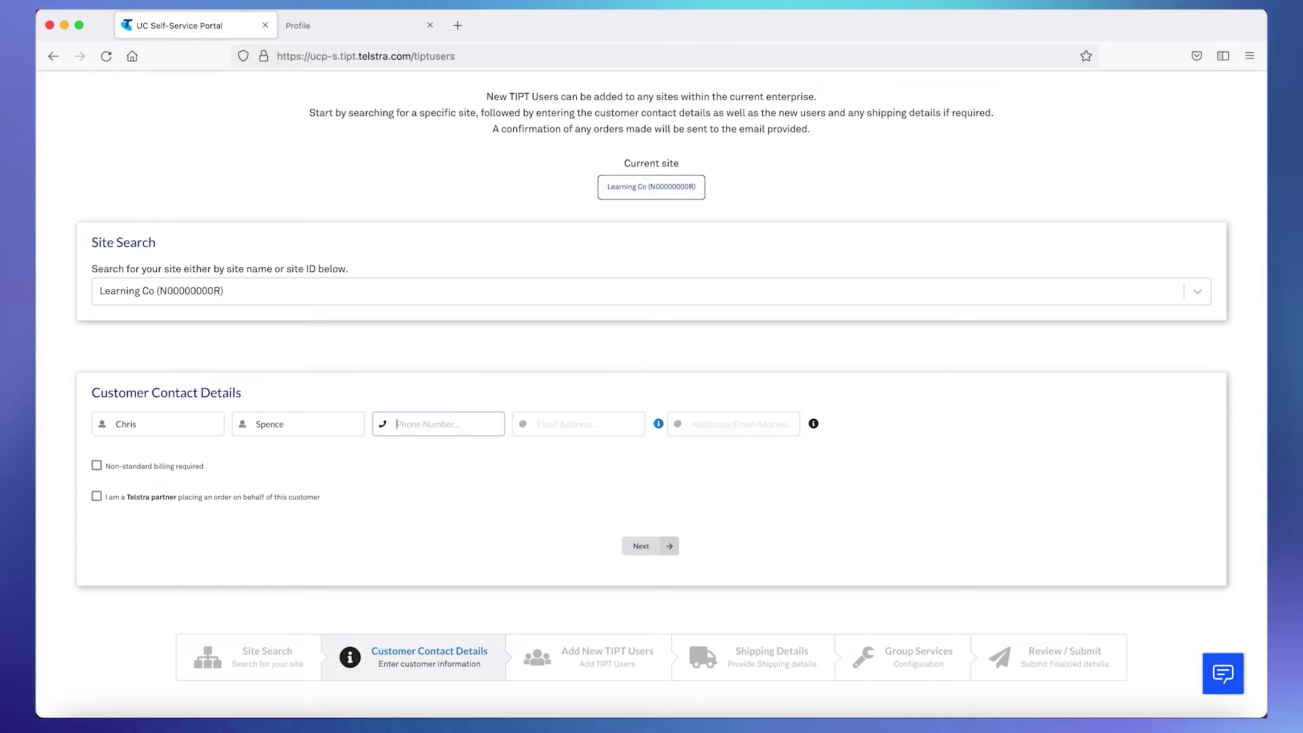
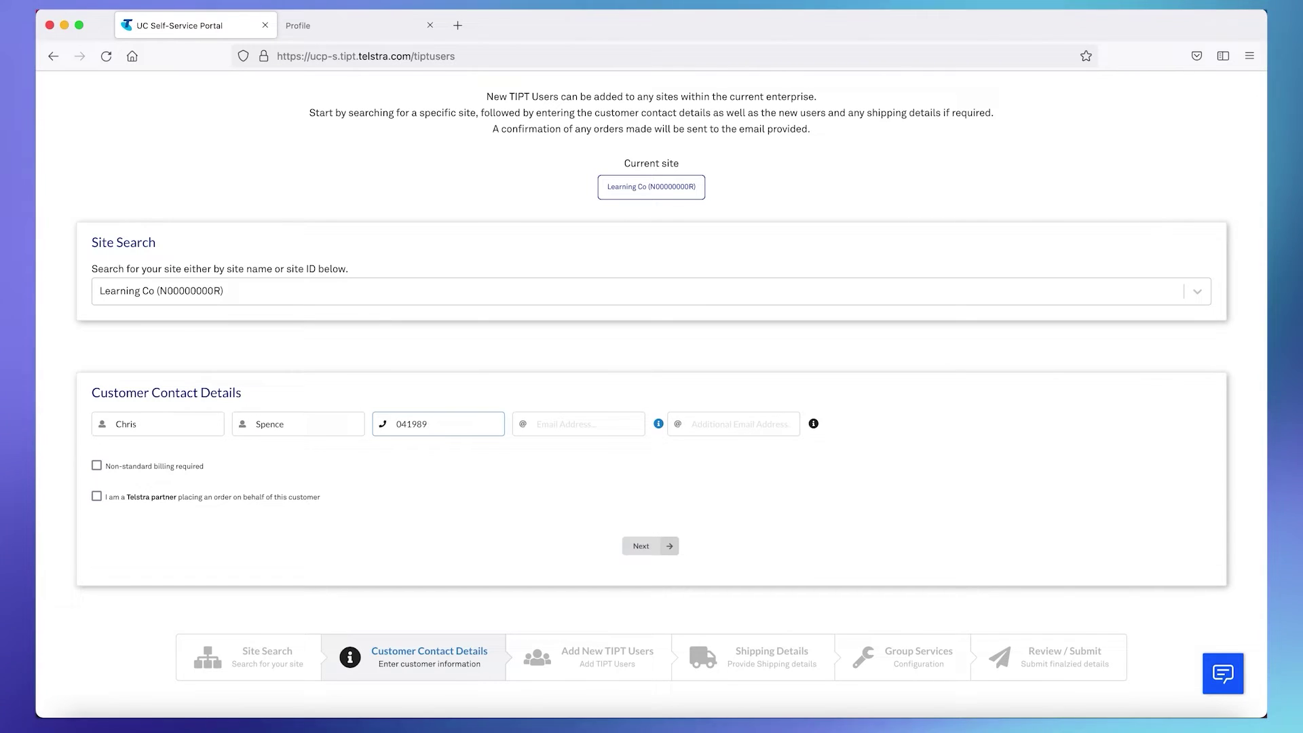
{"action": "key", "text": "Tab"}
{"action": "type", "text": "chris@"}
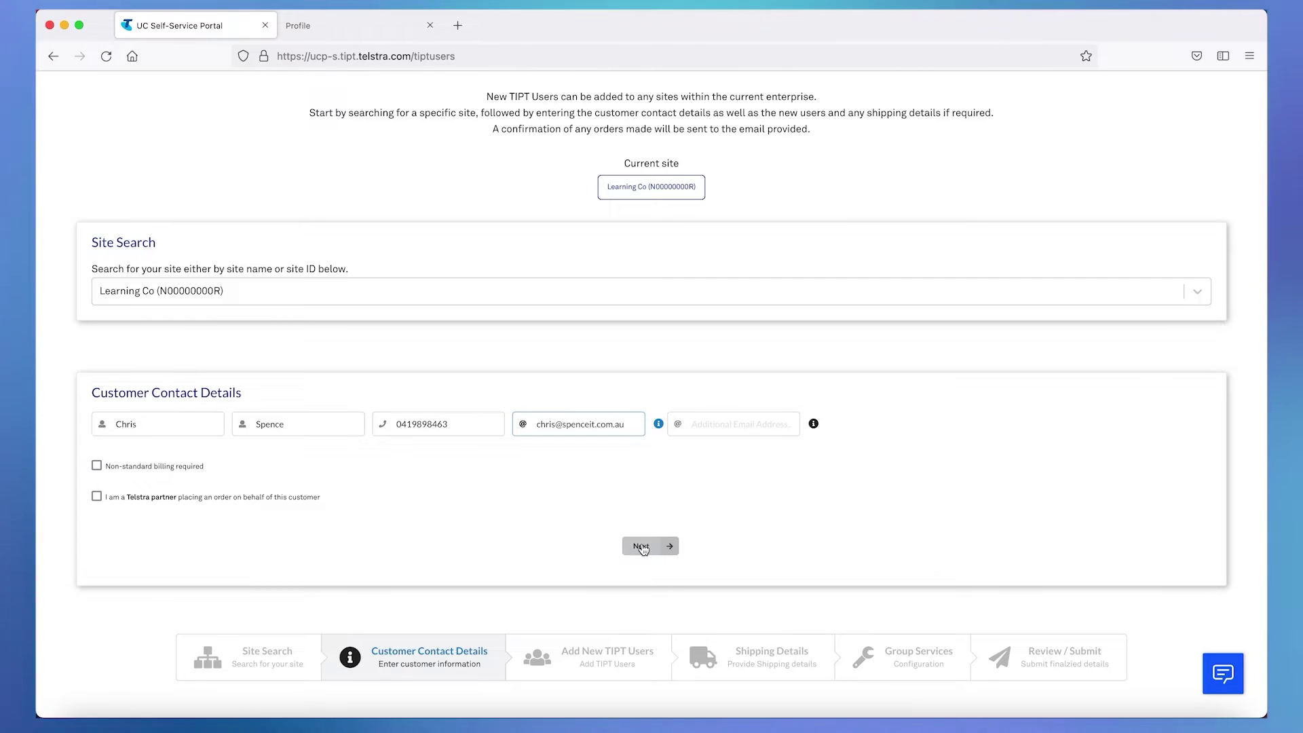
{"action": "left_click", "coordinate": [641, 547]}
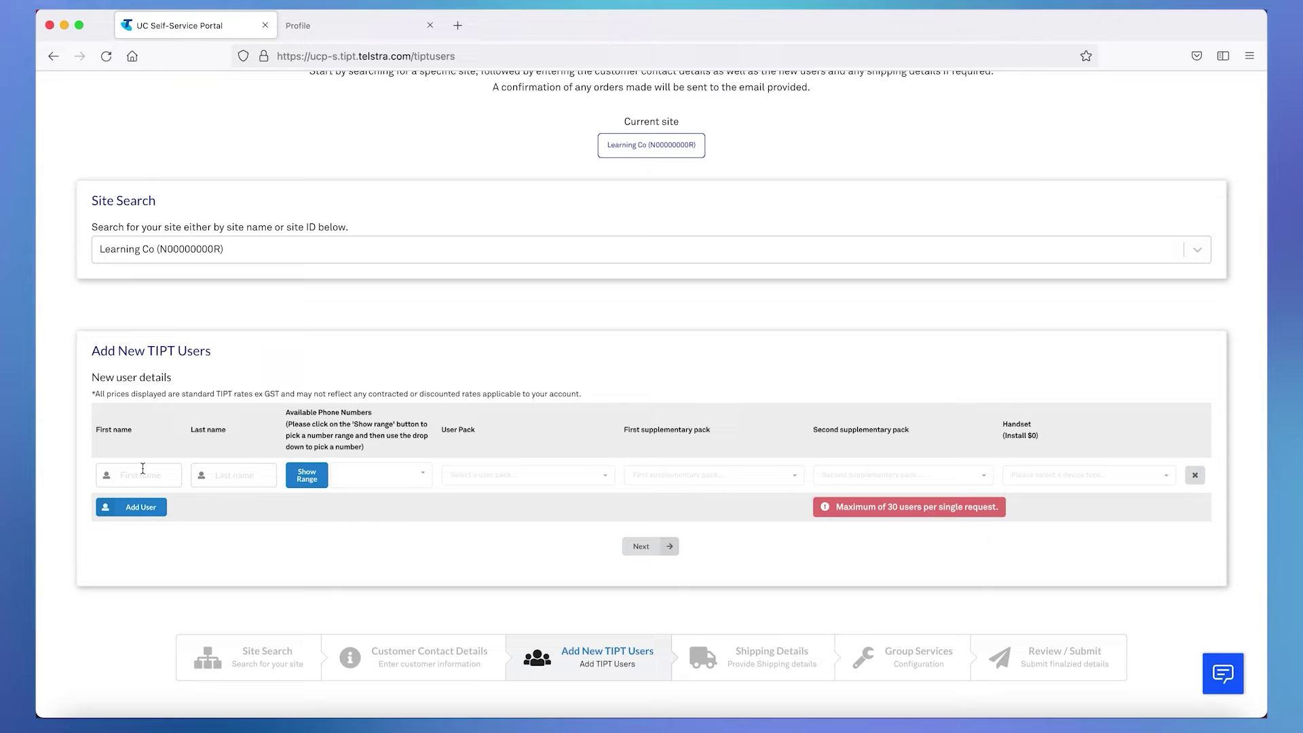
{"action": "left_click", "coordinate": [142, 470]}
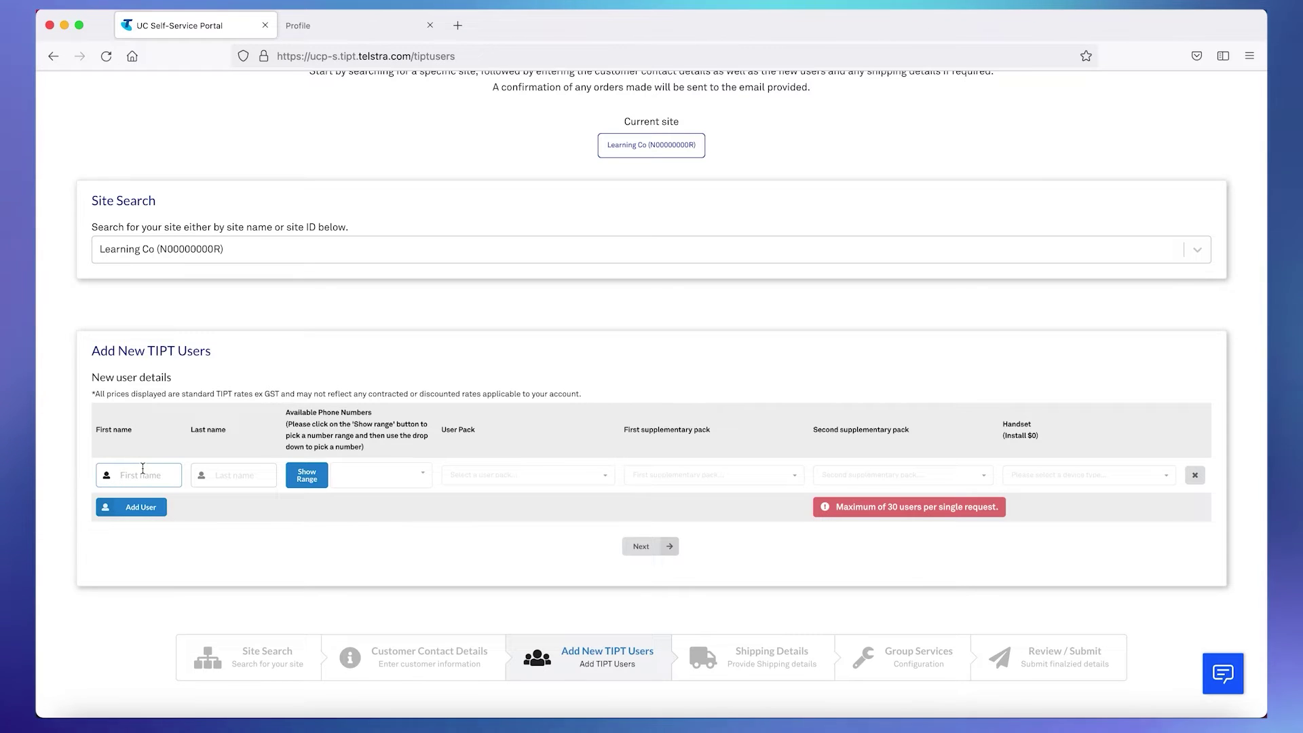
{"action": "type", "text": "ATA"}
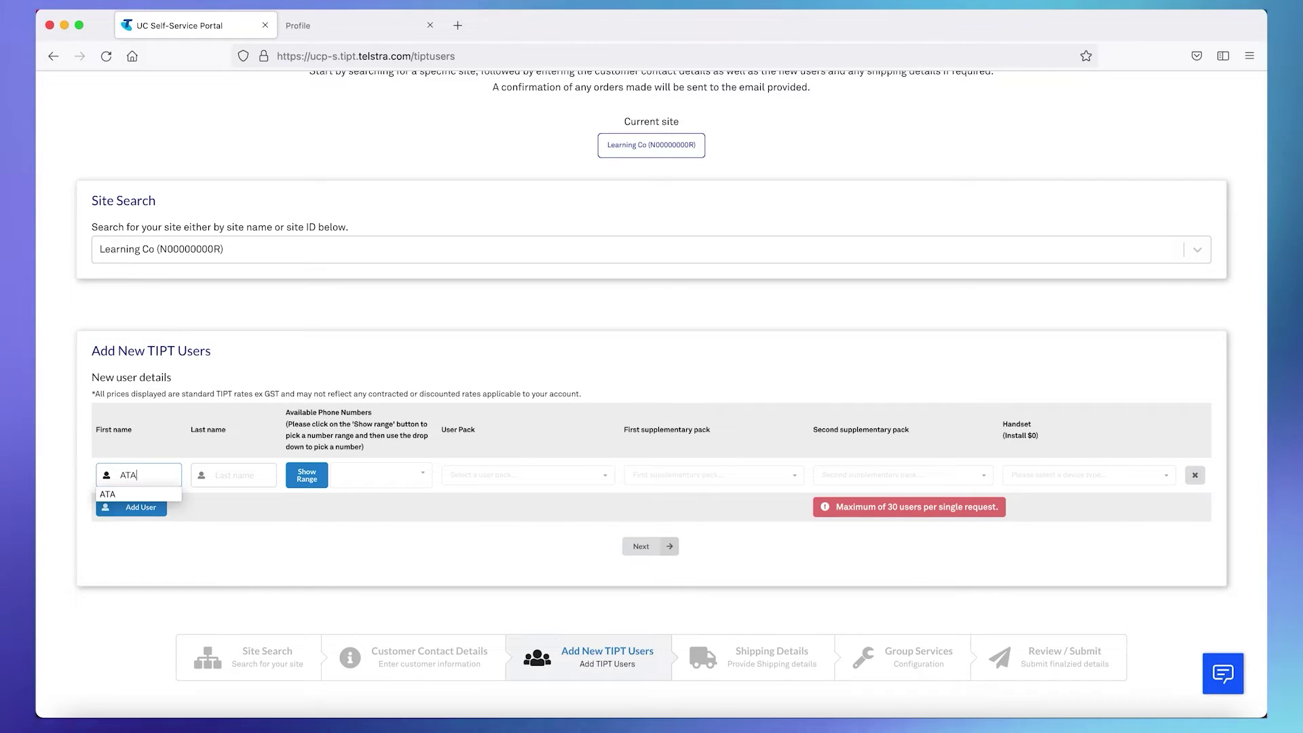
{"action": "key", "text": "Tab"}
{"action": "type", "text": "TIPD"}
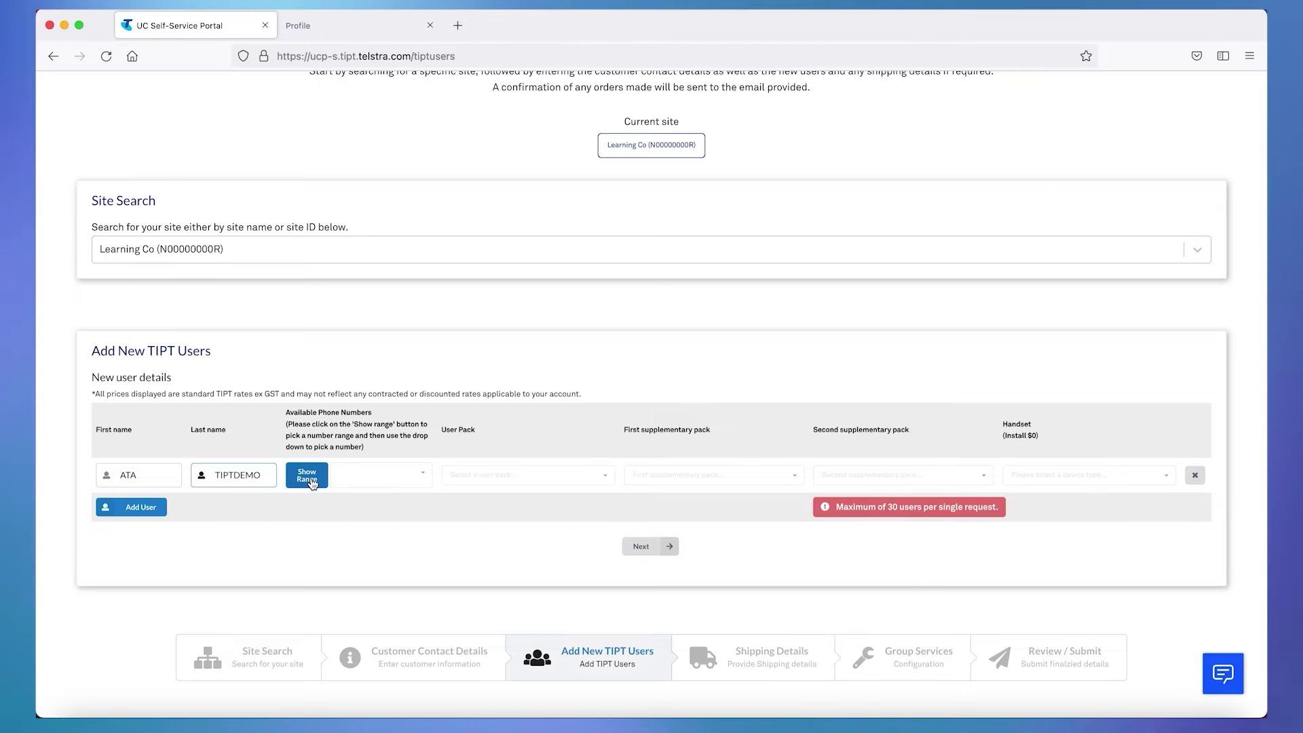
{"action": "left_click", "coordinate": [312, 484]}
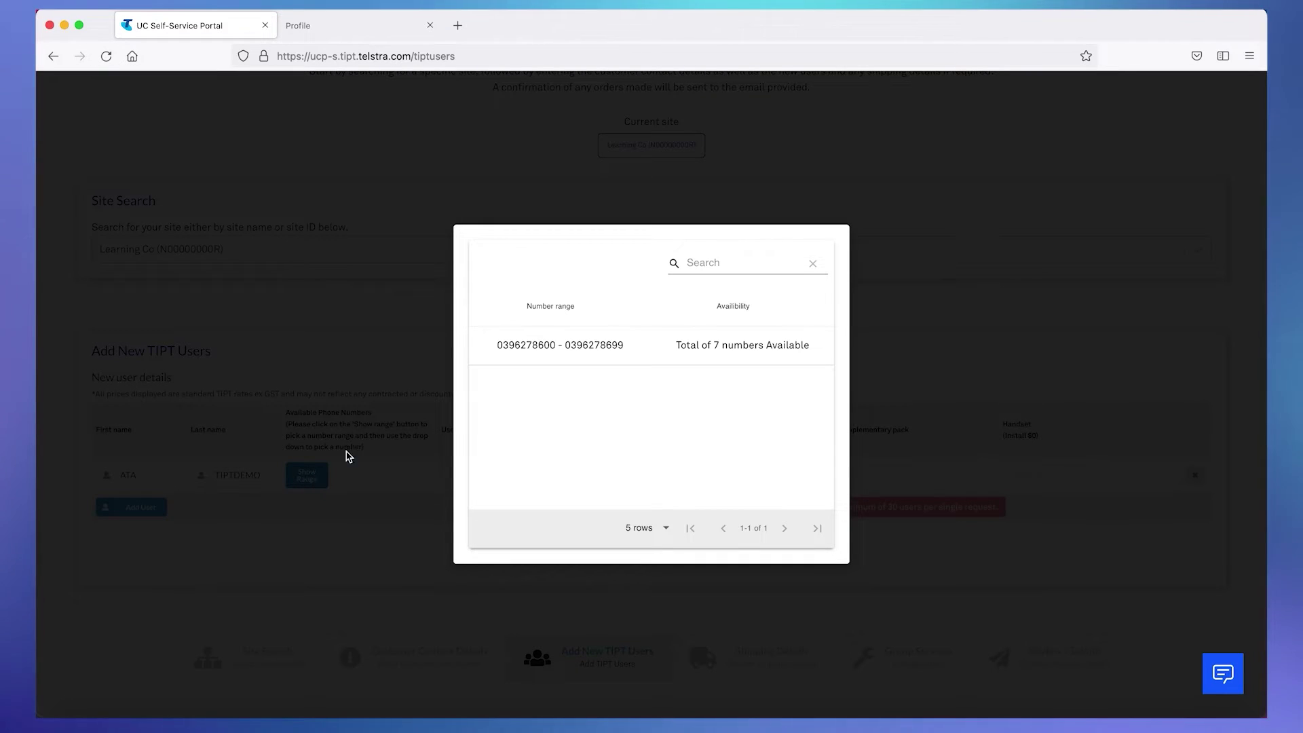
{"action": "left_click", "coordinate": [587, 345]}
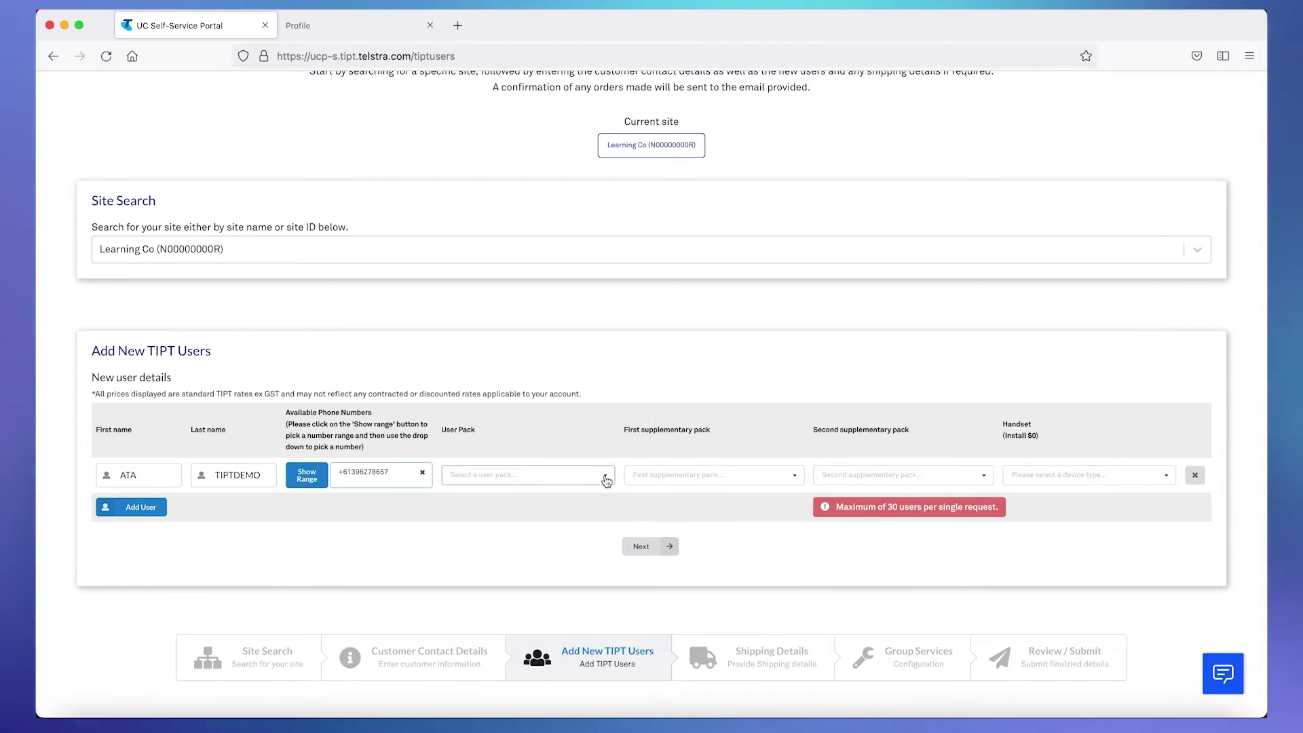
Assign the Basic Pack and the Cisco ATA-192 - Existing handset to ATA TIPTDEMO.
{"action": "left_click", "coordinate": [607, 481]}
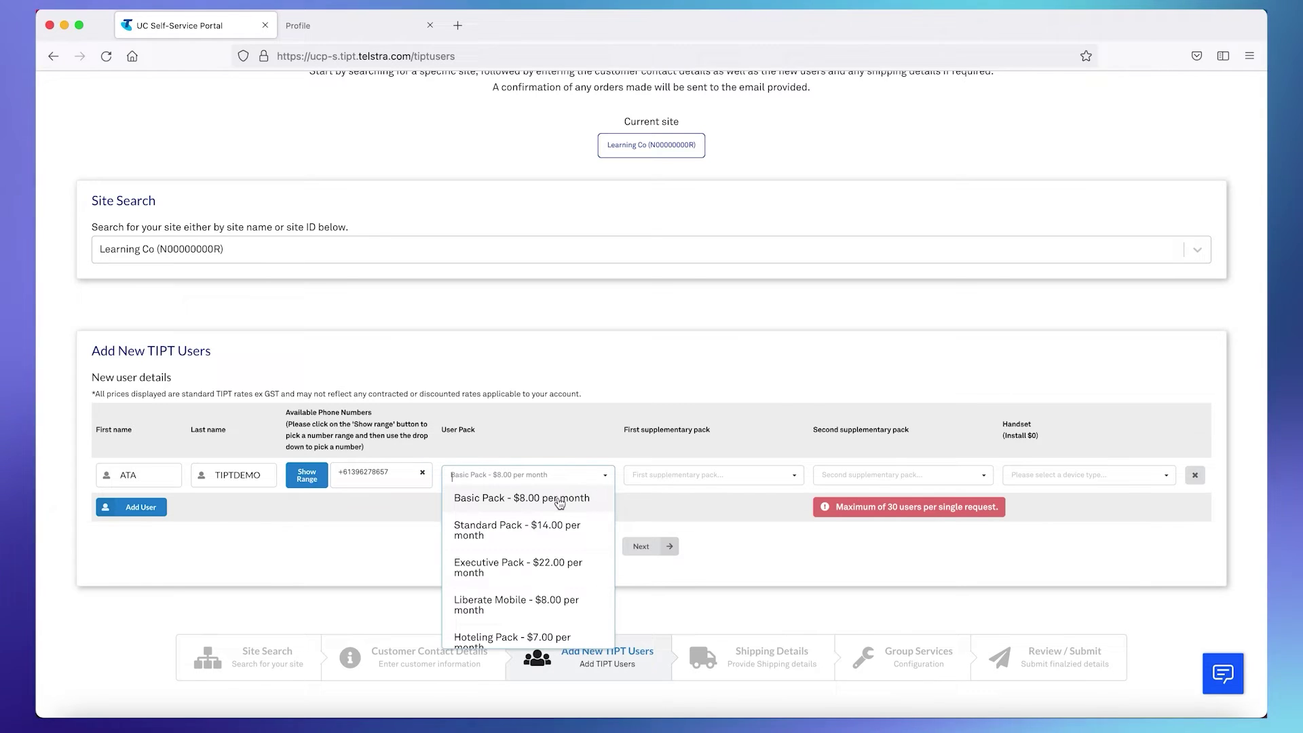
{"action": "left_click", "coordinate": [527, 498]}
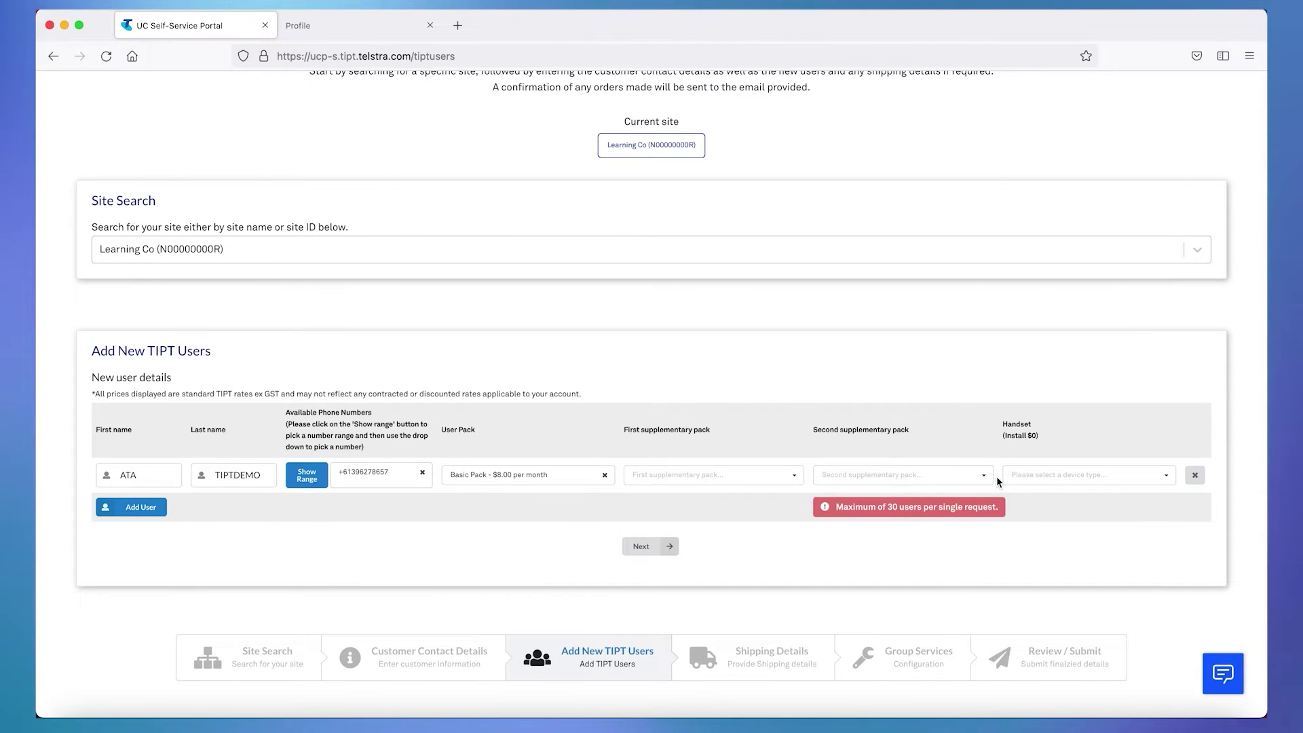
{"action": "left_click", "coordinate": [1168, 478]}
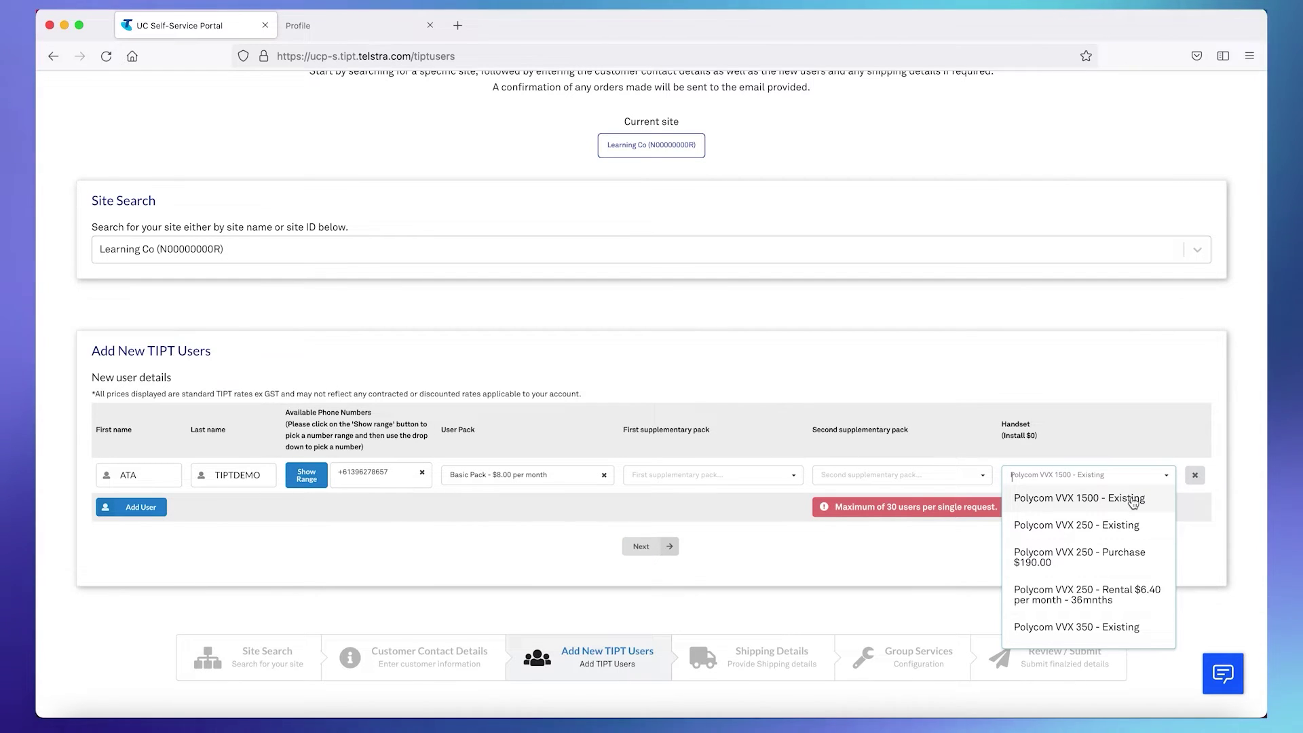
{"action": "scroll", "coordinate": [1143, 561], "scroll_direction": "down", "scroll_amount": 1}
{"action": "scroll", "coordinate": [1149, 564], "scroll_direction": "down", "scroll_amount": 2}
{"action": "scroll", "coordinate": [1148, 563], "scroll_direction": "down", "scroll_amount": 1}
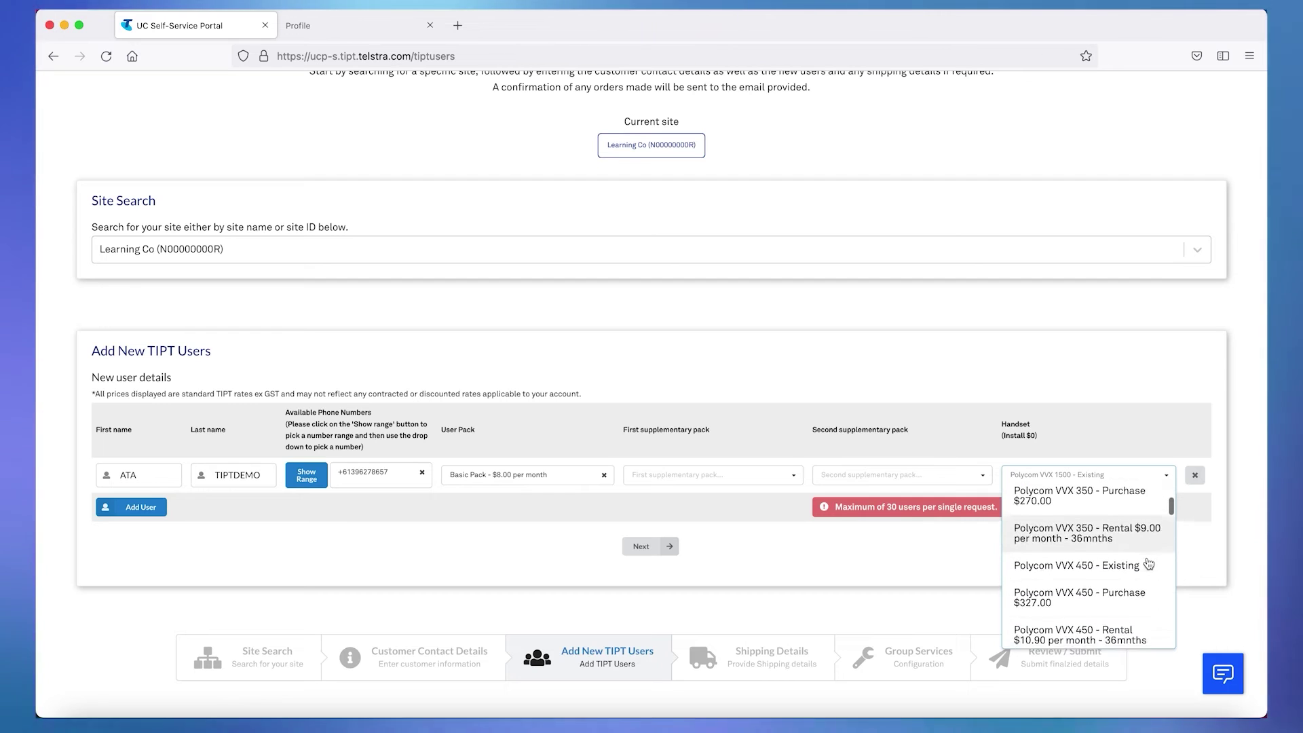
{"action": "scroll", "coordinate": [1149, 564], "scroll_direction": "down", "scroll_amount": 1}
{"action": "scroll", "coordinate": [1150, 564], "scroll_direction": "down", "scroll_amount": 1}
{"action": "scroll", "coordinate": [1148, 563], "scroll_direction": "down", "scroll_amount": 1}
{"action": "scroll", "coordinate": [1149, 563], "scroll_direction": "down", "scroll_amount": 1}
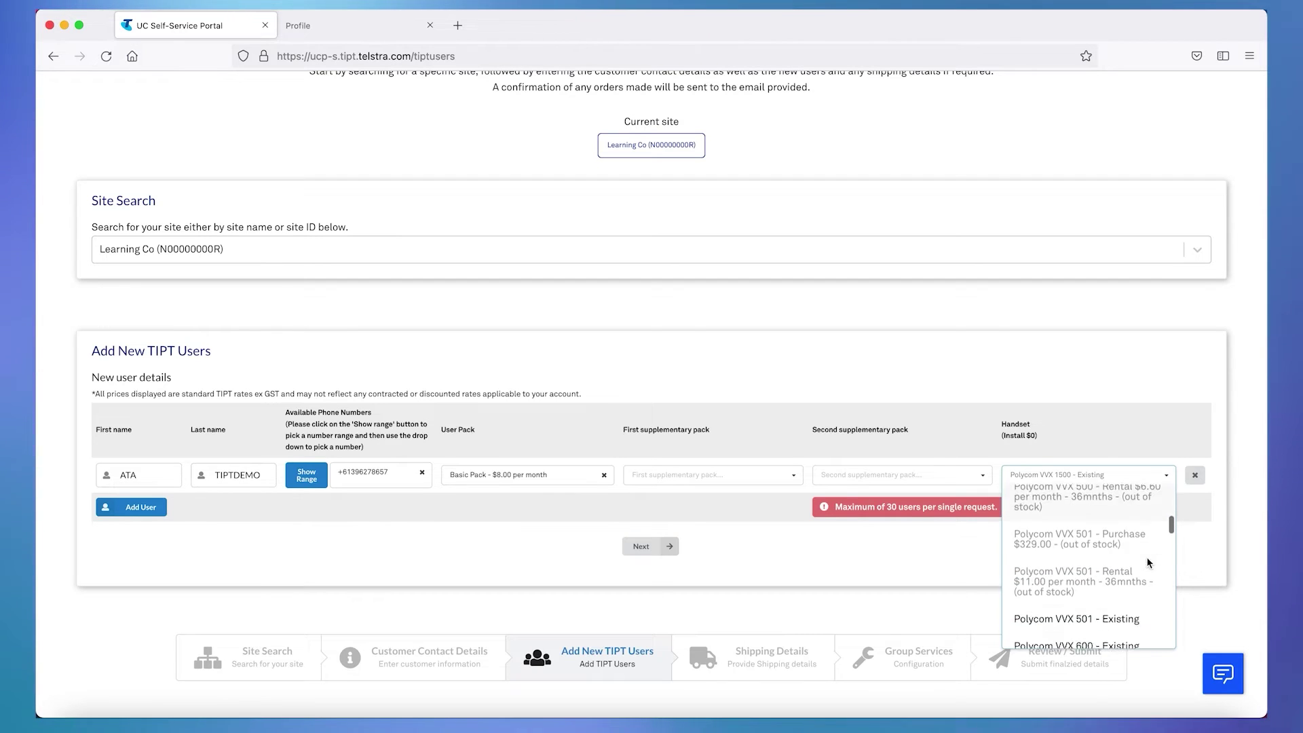
{"action": "scroll", "coordinate": [1148, 564], "scroll_direction": "down", "scroll_amount": 1}
{"action": "scroll", "coordinate": [1150, 563], "scroll_direction": "down", "scroll_amount": 1}
{"action": "scroll", "coordinate": [1148, 562], "scroll_direction": "down", "scroll_amount": 1}
{"action": "scroll", "coordinate": [1150, 562], "scroll_direction": "down", "scroll_amount": 1}
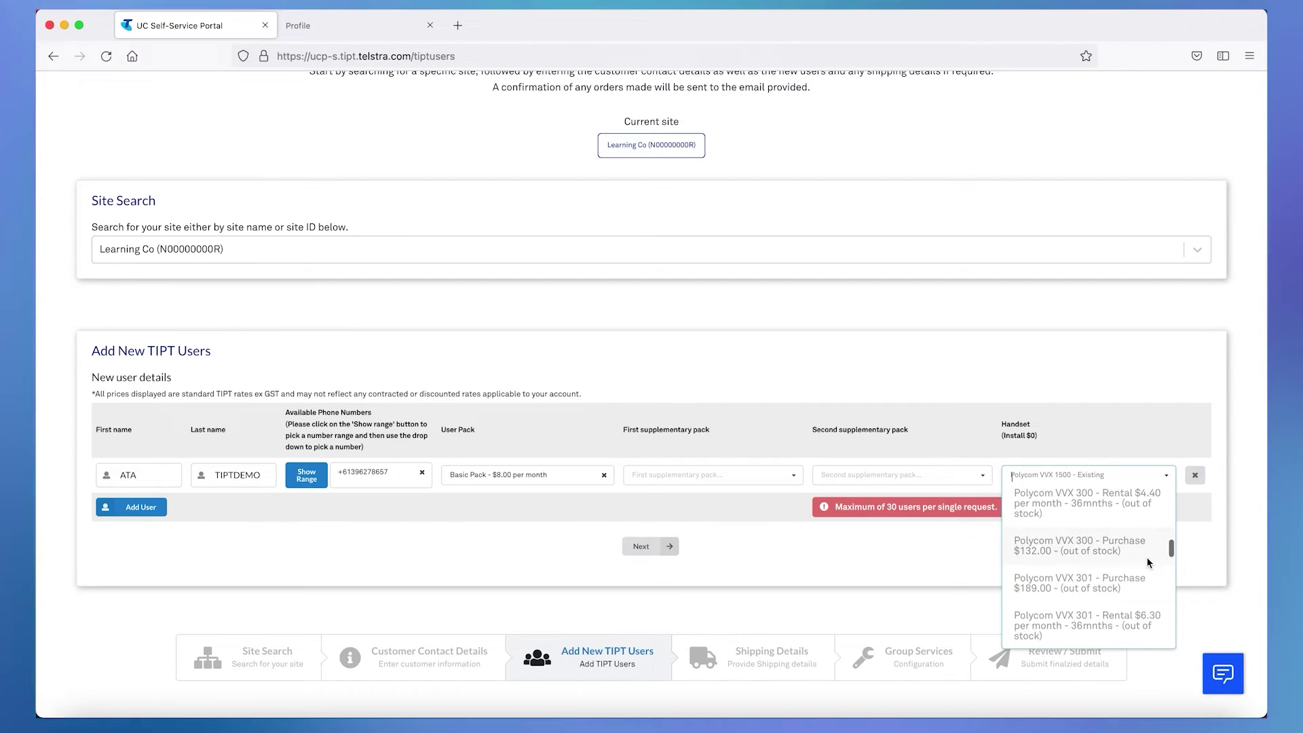
{"action": "scroll", "coordinate": [1149, 562], "scroll_direction": "down", "scroll_amount": 1}
{"action": "scroll", "coordinate": [1149, 562], "scroll_direction": "down", "scroll_amount": 1}
{"action": "scroll", "coordinate": [1149, 562], "scroll_direction": "down", "scroll_amount": 1}
{"action": "scroll", "coordinate": [1149, 562], "scroll_direction": "down", "scroll_amount": 1}
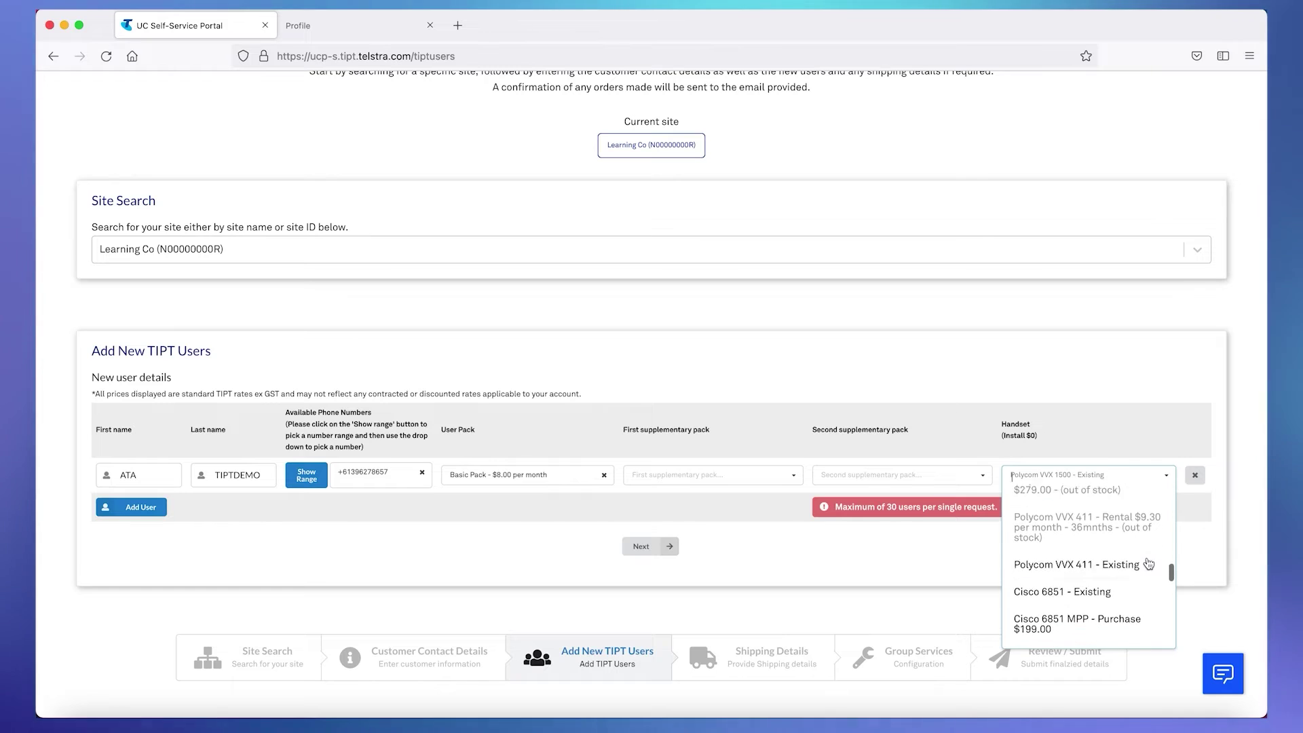
{"action": "scroll", "coordinate": [1149, 562], "scroll_direction": "down", "scroll_amount": 1}
{"action": "scroll", "coordinate": [1148, 562], "scroll_direction": "down", "scroll_amount": 1}
{"action": "scroll", "coordinate": [1150, 563], "scroll_direction": "down", "scroll_amount": 1}
{"action": "scroll", "coordinate": [1149, 563], "scroll_direction": "down", "scroll_amount": 1}
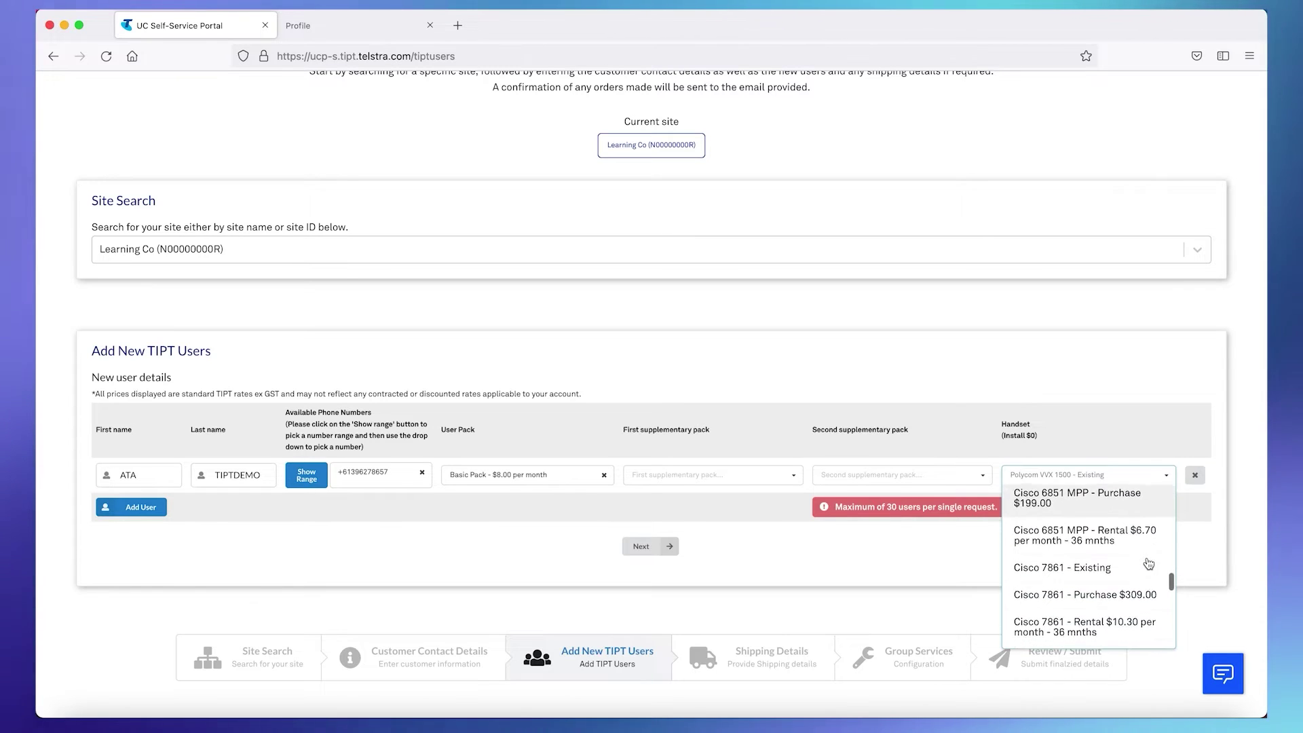
{"action": "scroll", "coordinate": [1149, 564], "scroll_direction": "down", "scroll_amount": 1}
{"action": "scroll", "coordinate": [1149, 563], "scroll_direction": "down", "scroll_amount": 2}
{"action": "scroll", "coordinate": [1149, 563], "scroll_direction": "down", "scroll_amount": 1}
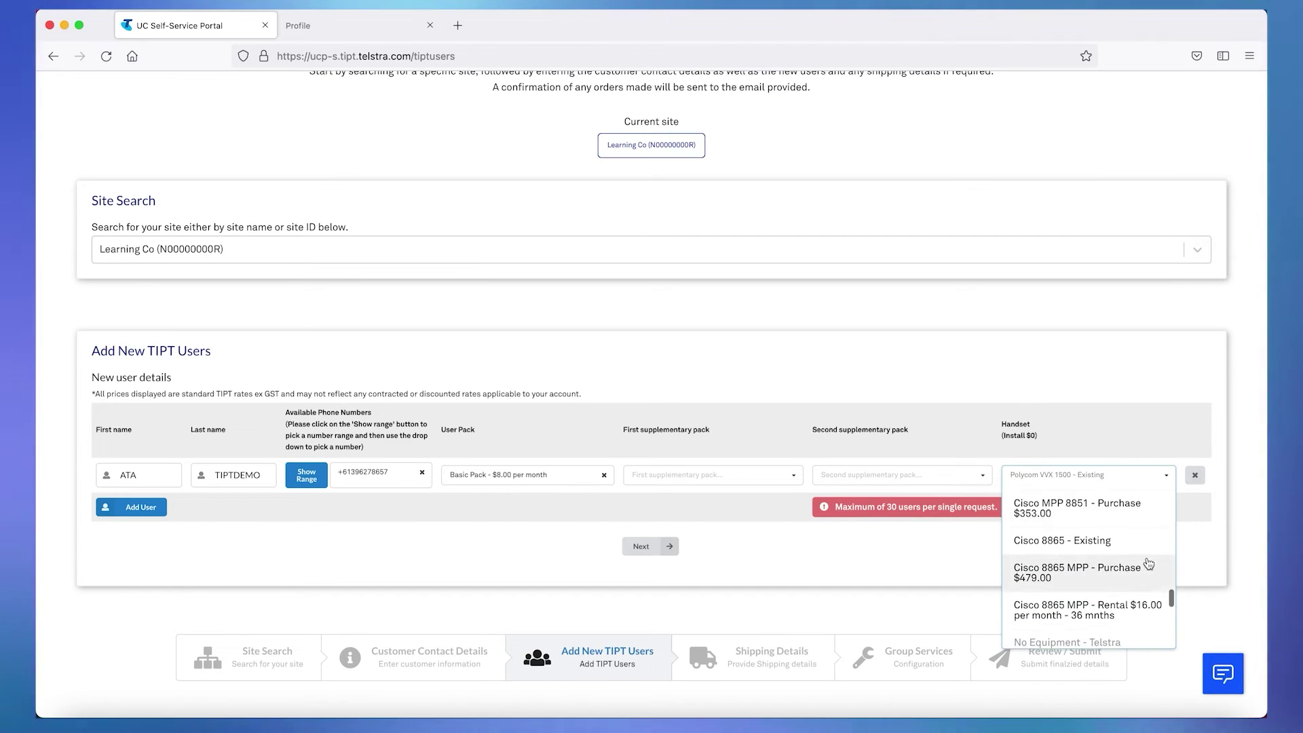
{"action": "scroll", "coordinate": [1149, 563], "scroll_direction": "down", "scroll_amount": 2}
{"action": "scroll", "coordinate": [1150, 564], "scroll_direction": "down", "scroll_amount": 1}
{"action": "scroll", "coordinate": [1149, 563], "scroll_direction": "down", "scroll_amount": 1}
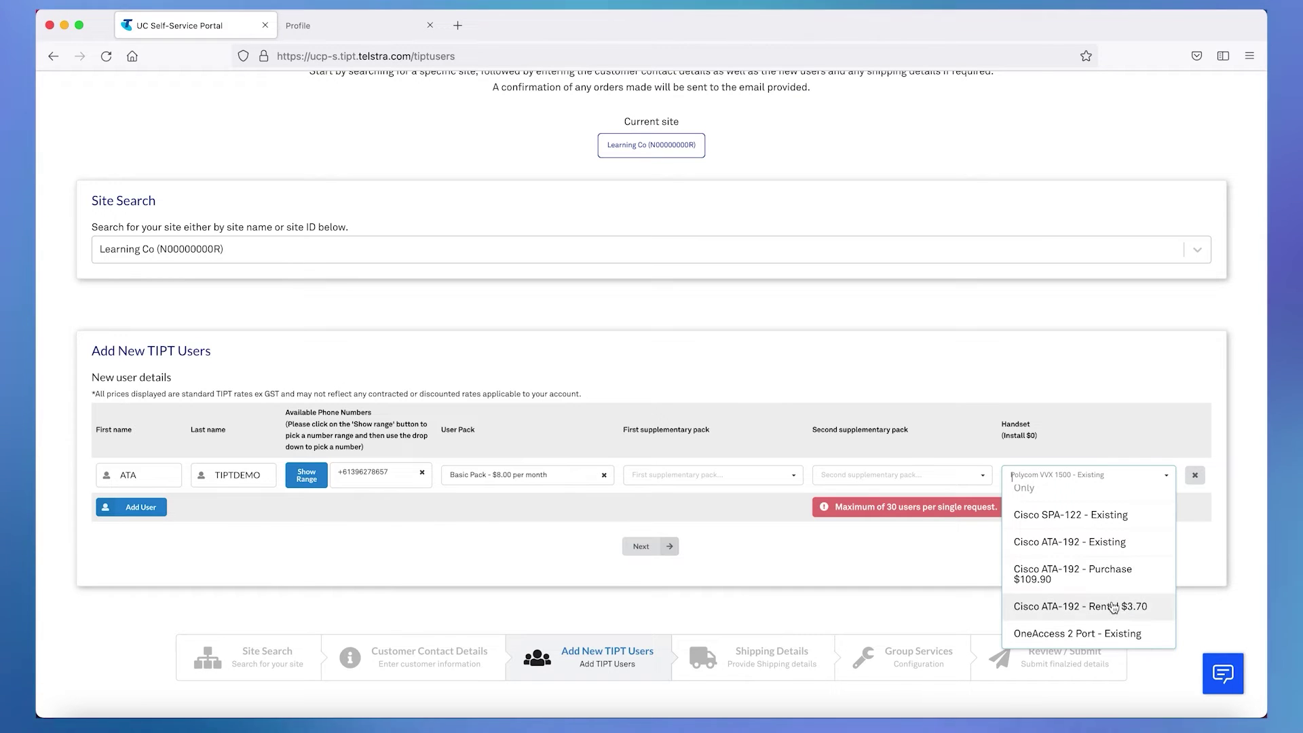
{"action": "left_click", "coordinate": [1101, 552]}
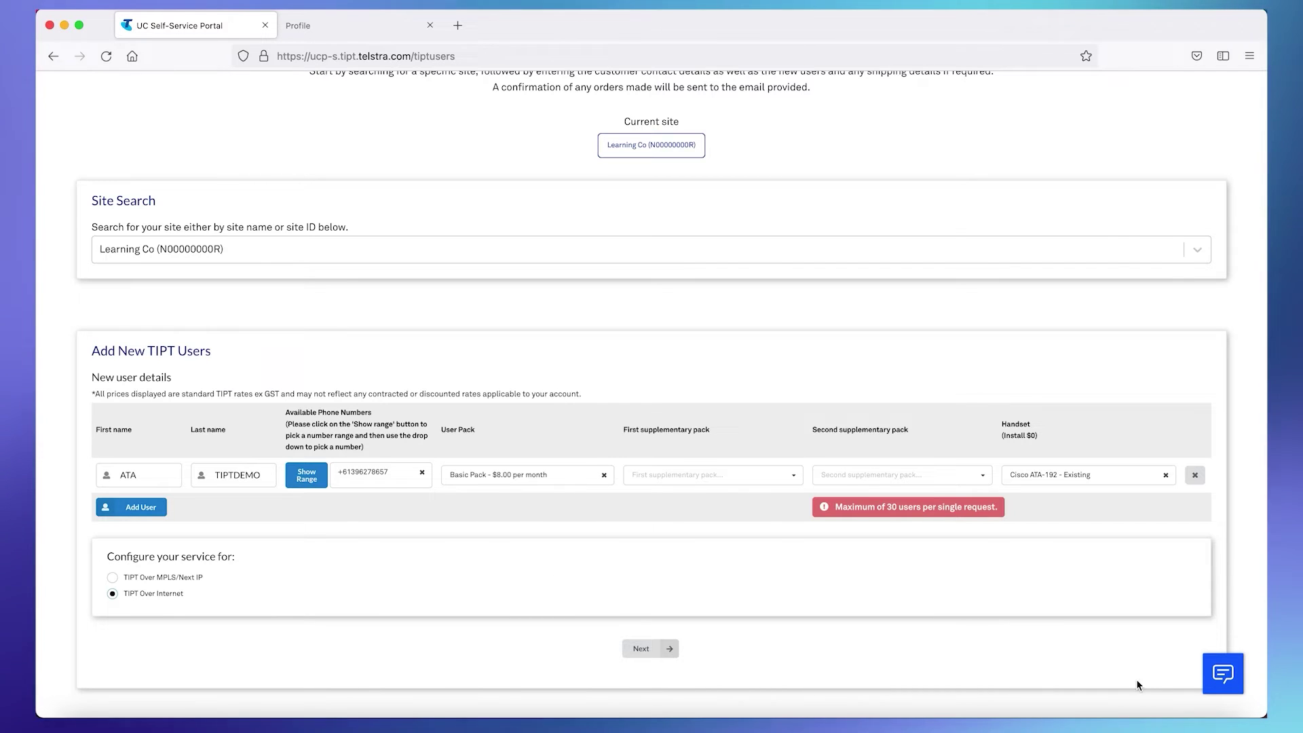
Review and submit the new-user order, then move to the TIPT Administration Portal profile page.
{"action": "left_click", "coordinate": [640, 652]}
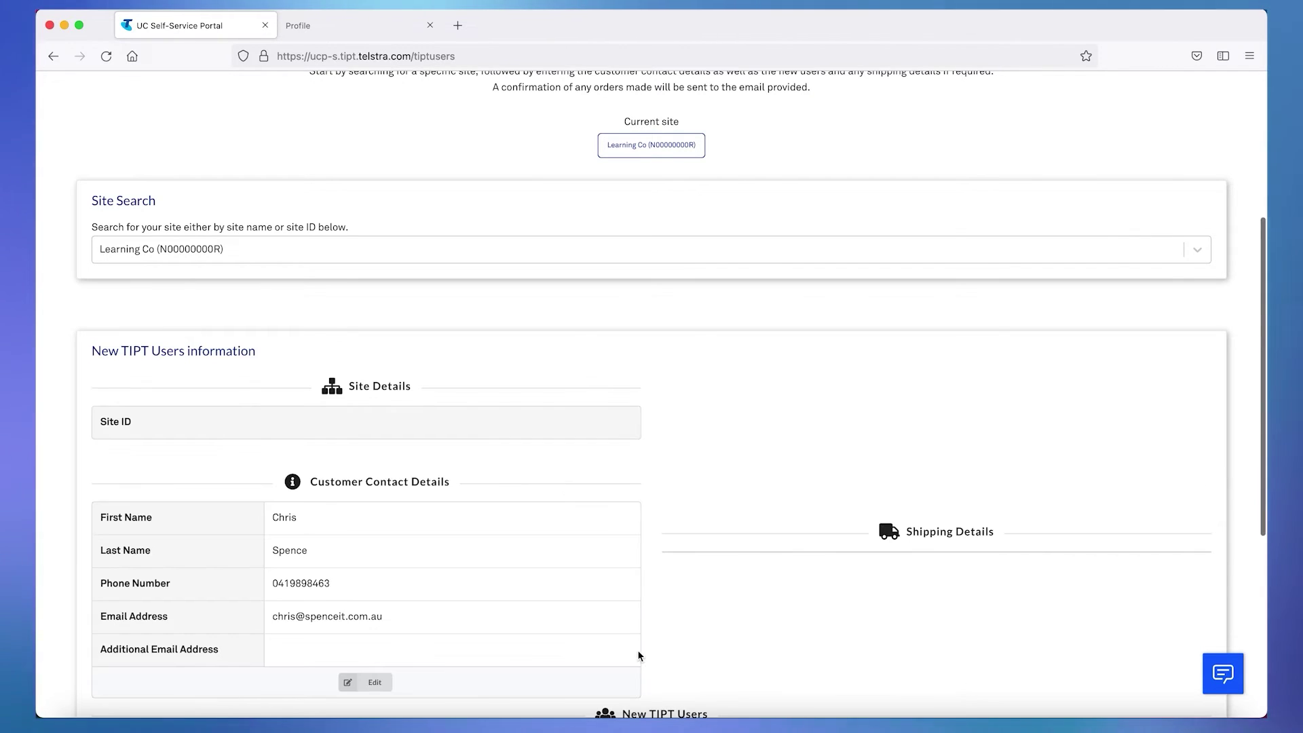
{"action": "scroll", "coordinate": [785, 576], "scroll_direction": "down", "scroll_amount": 5}
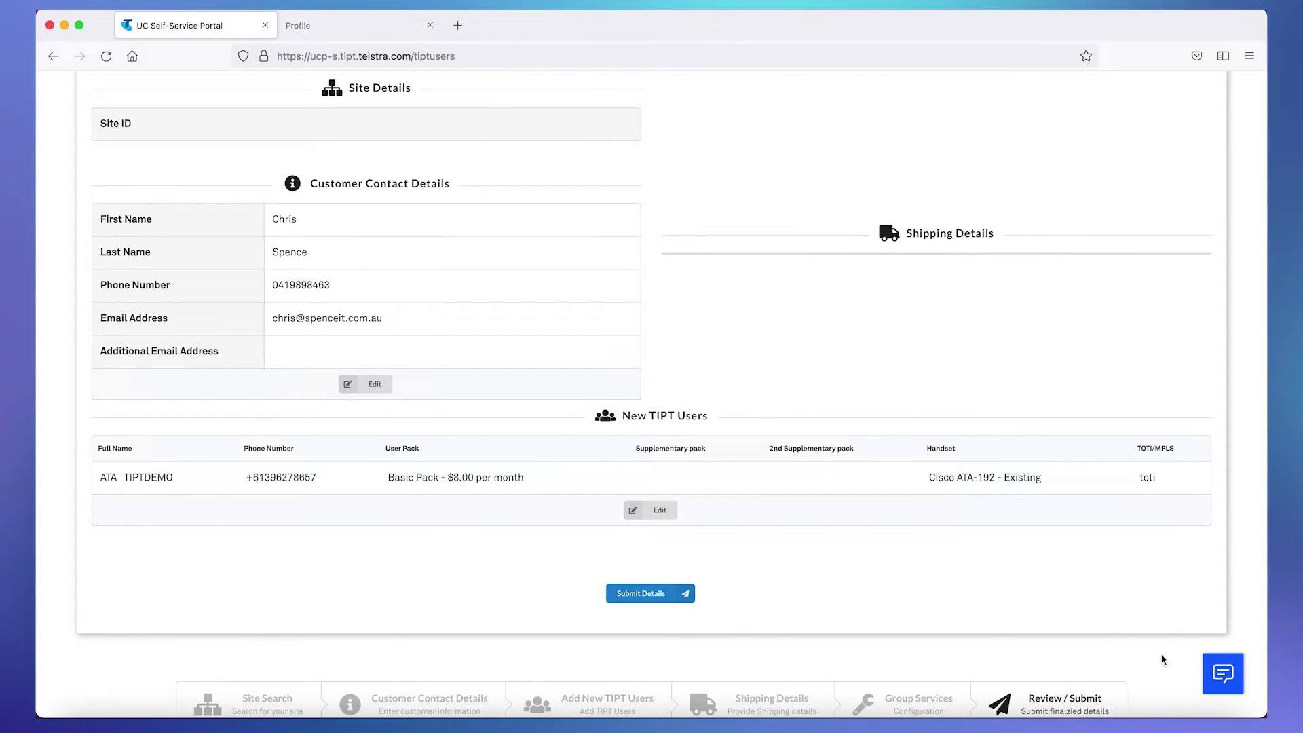
{"action": "left_click", "coordinate": [657, 594]}
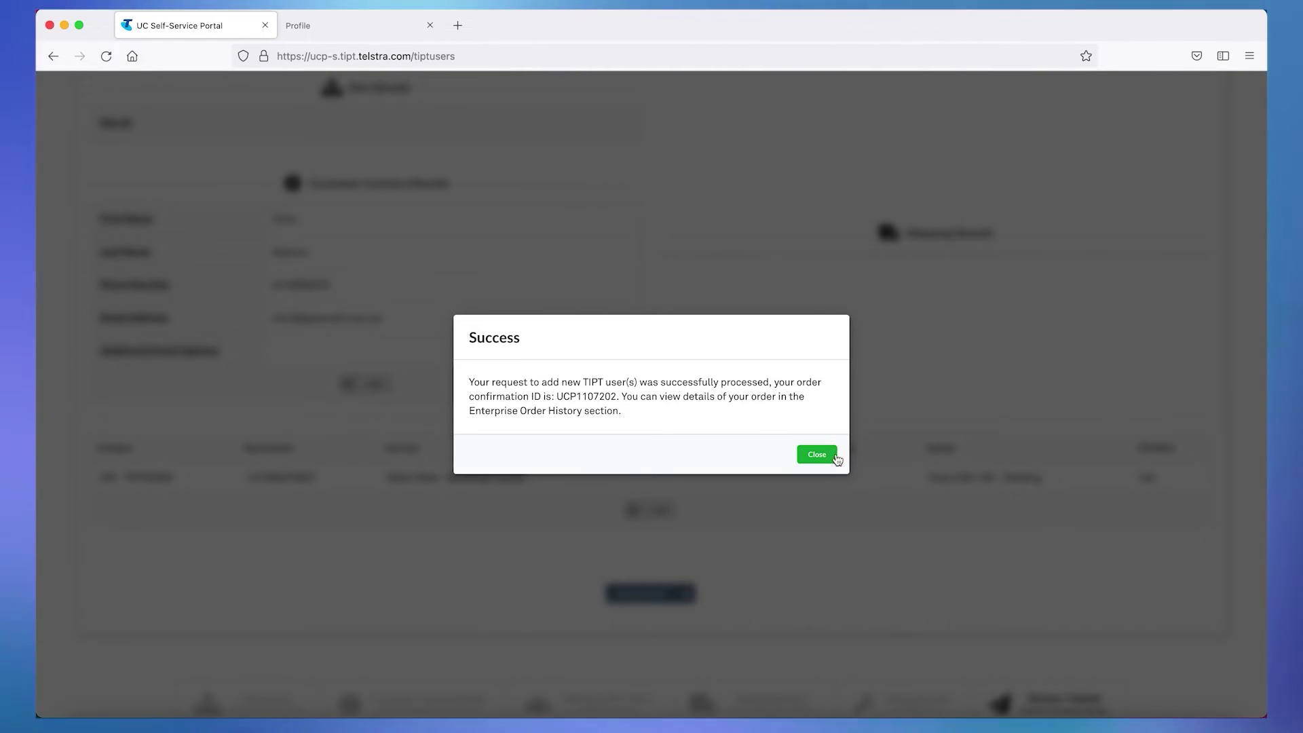
{"action": "left_click", "coordinate": [820, 457]}
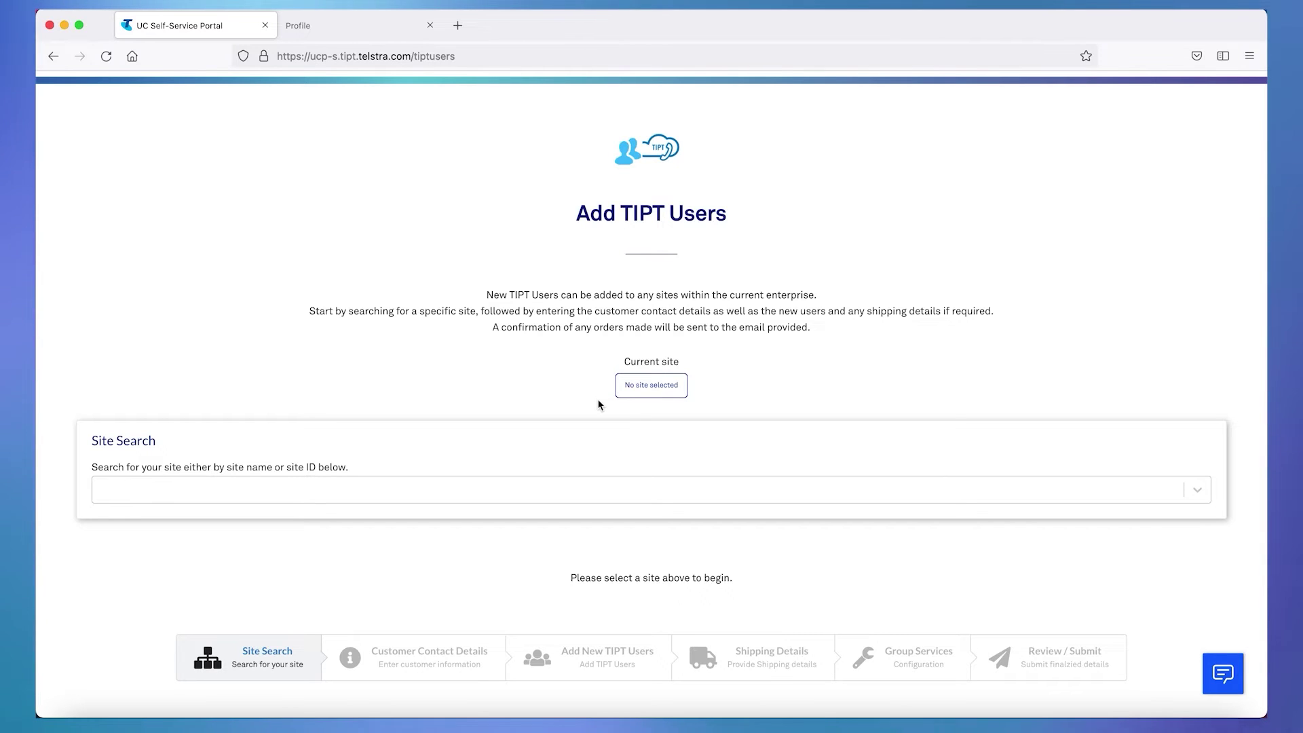
{"action": "left_click", "coordinate": [305, 26]}
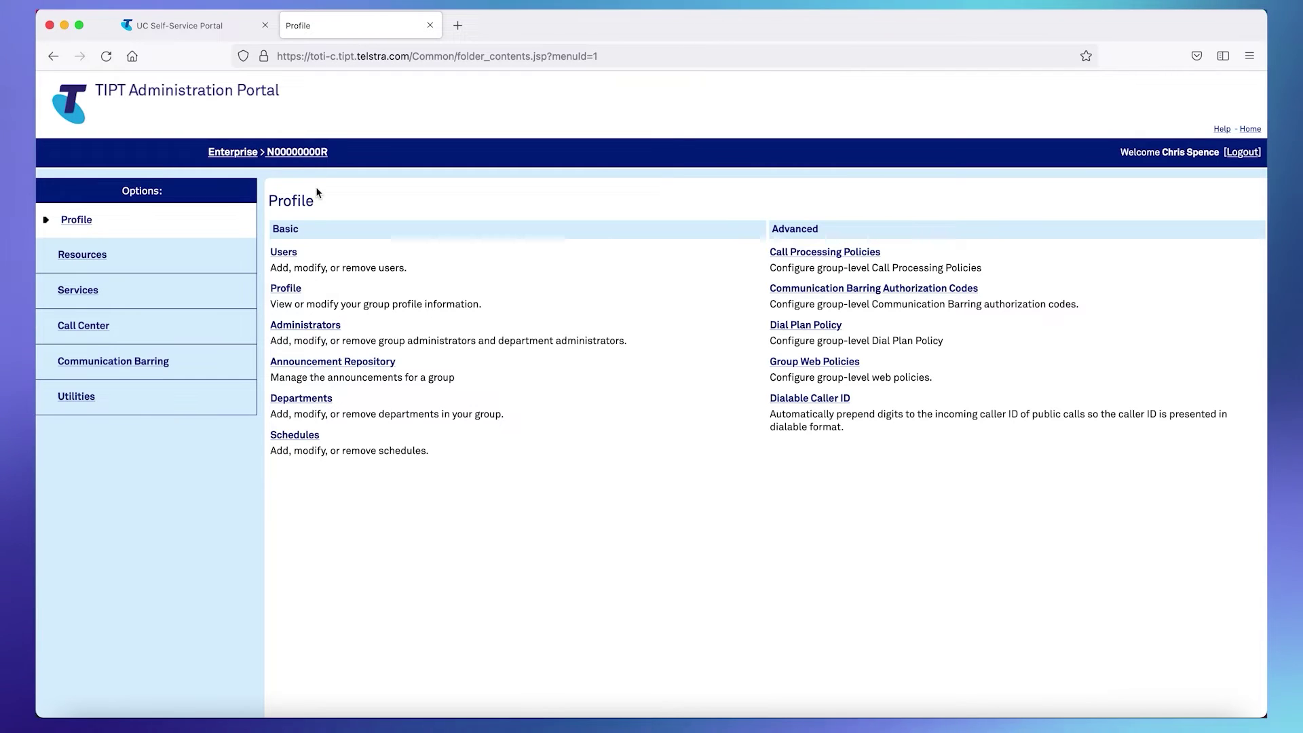
{"action": "left_click", "coordinate": [290, 254]}
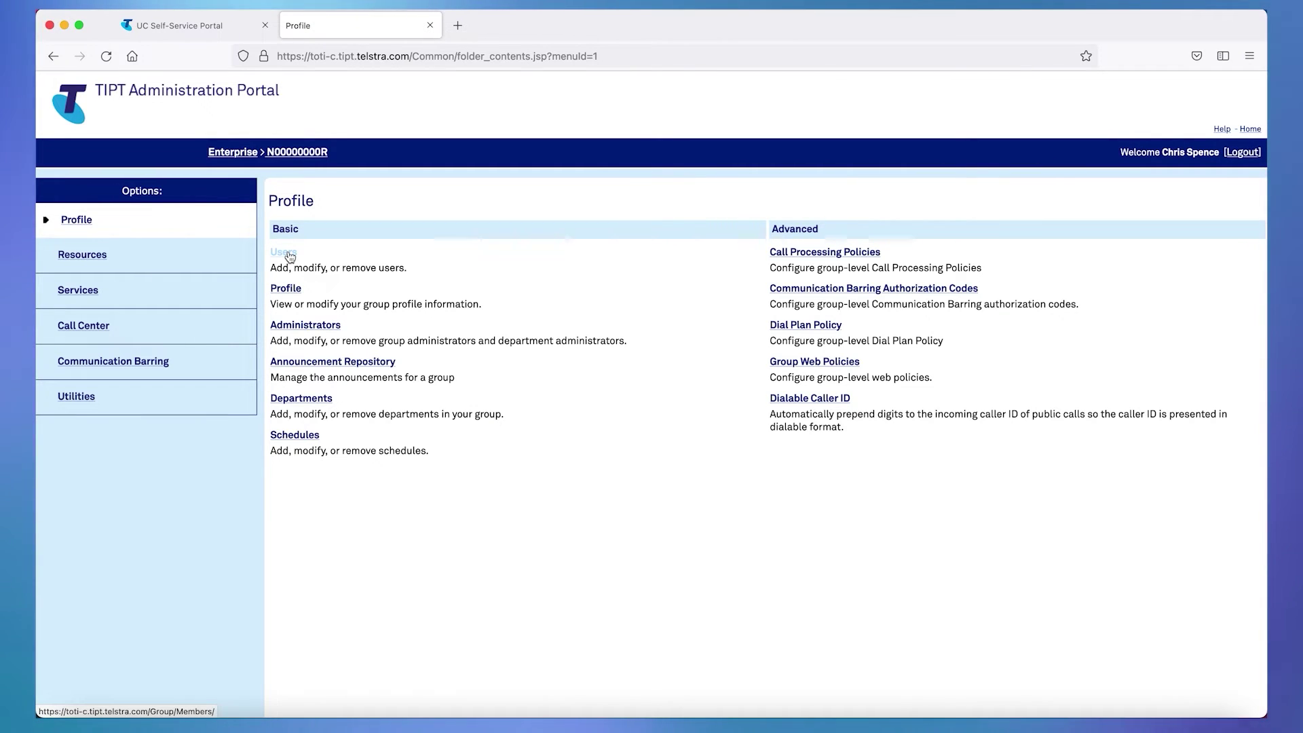
{"action": "left_click", "coordinate": [1207, 293]}
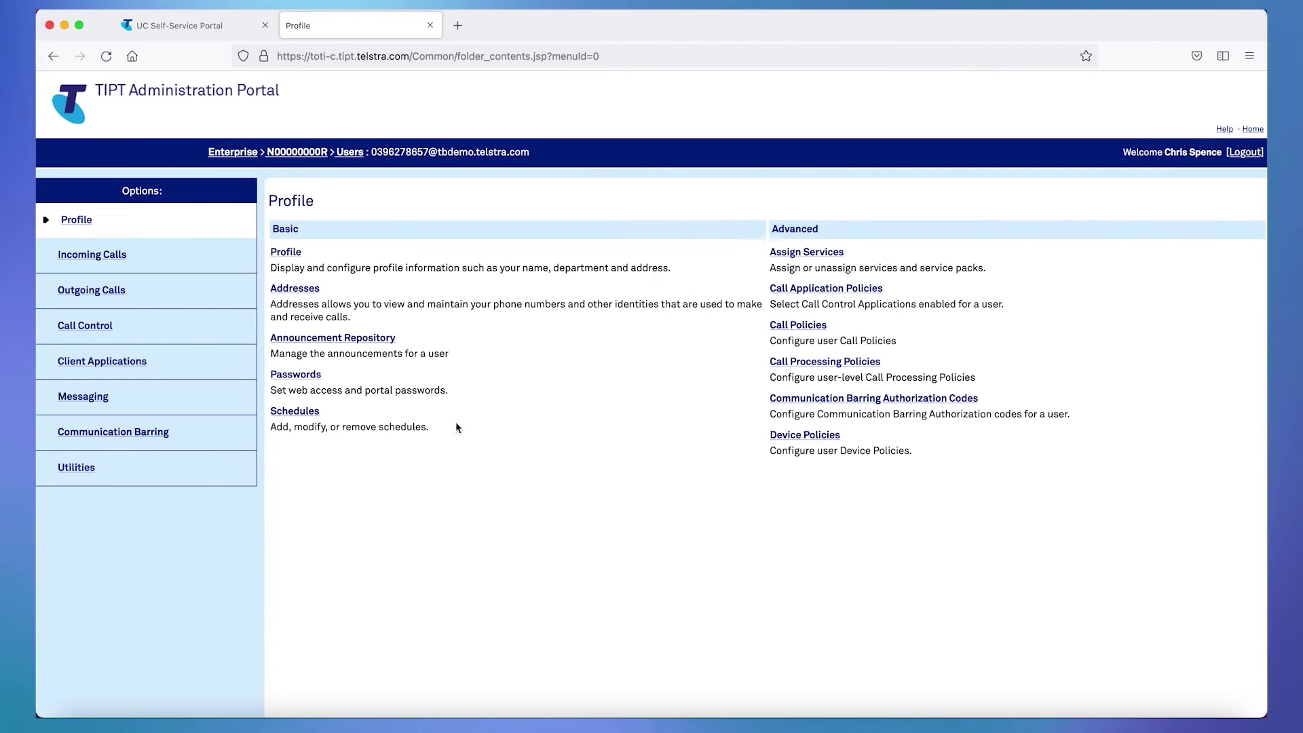
{"action": "left_click", "coordinate": [300, 291]}
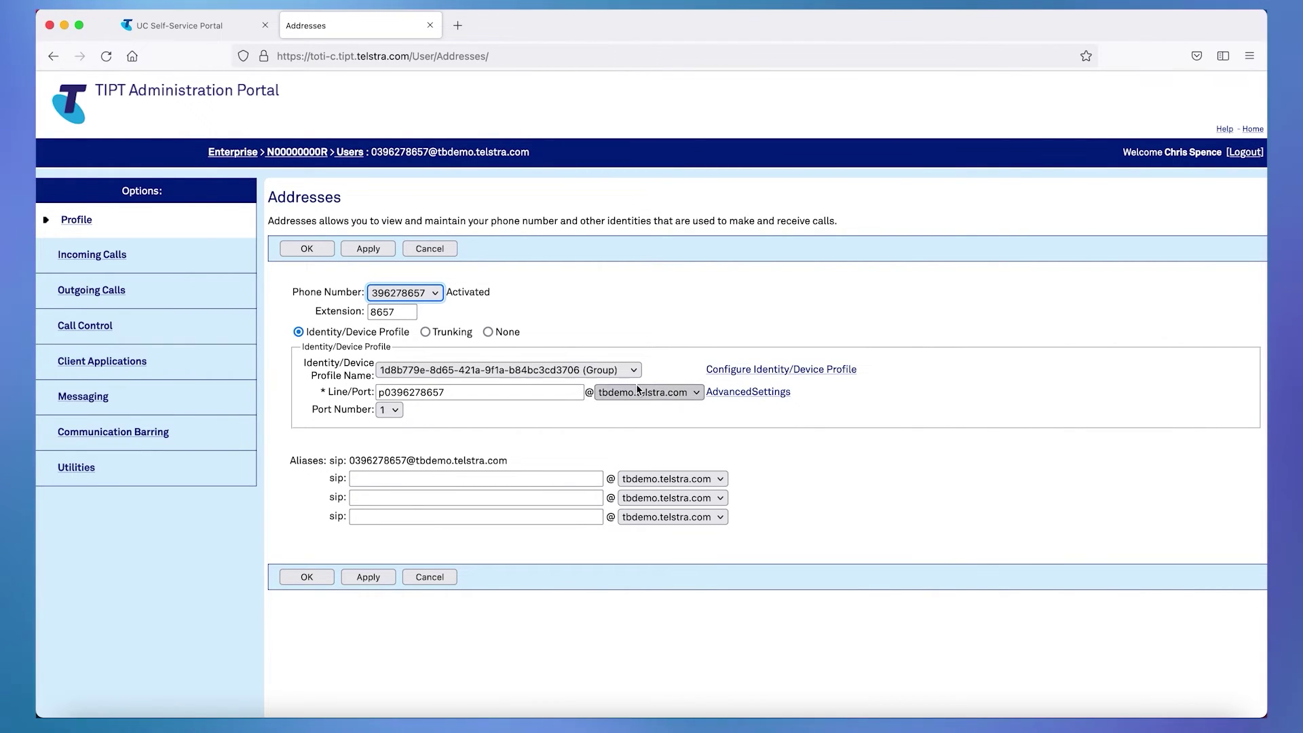
Open the Identity/Device Profile Modify page for the user's Cisco ATA-192 profile.
{"action": "left_click", "coordinate": [754, 376]}
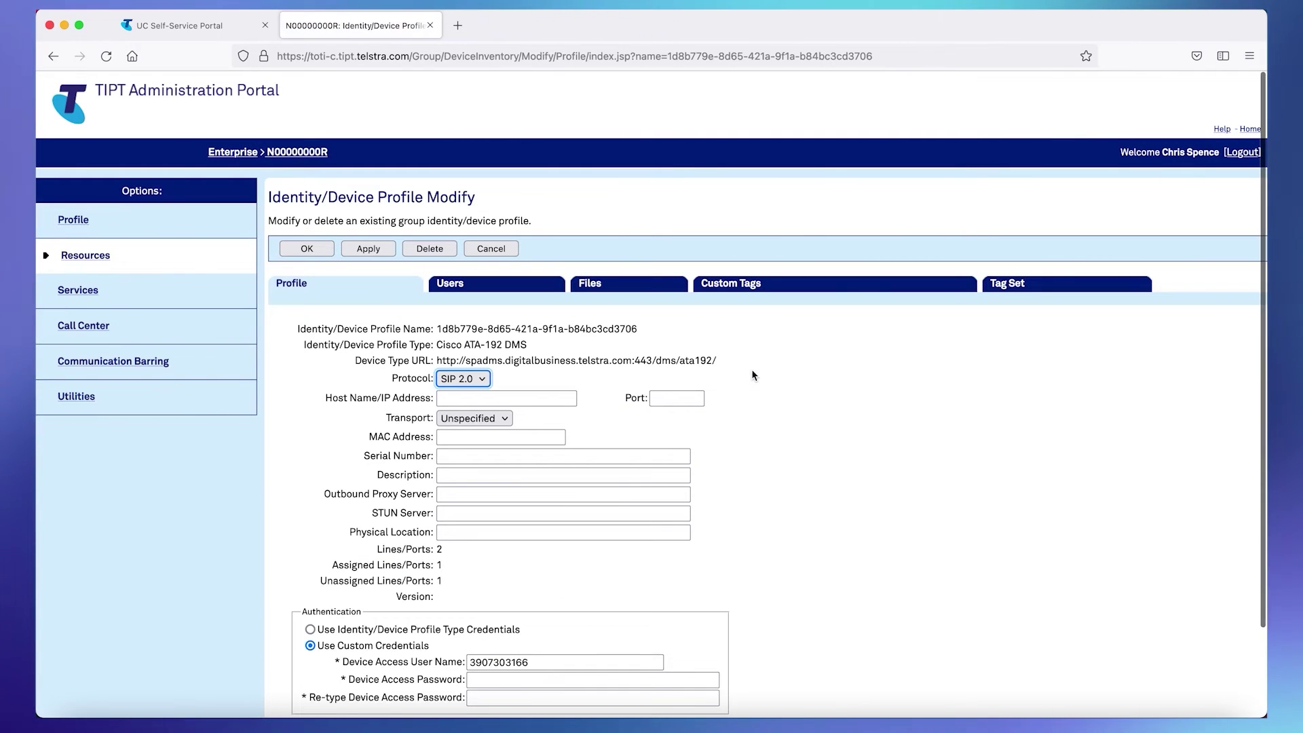
{"action": "scroll", "coordinate": [715, 431], "scroll_direction": "down", "scroll_amount": 2}
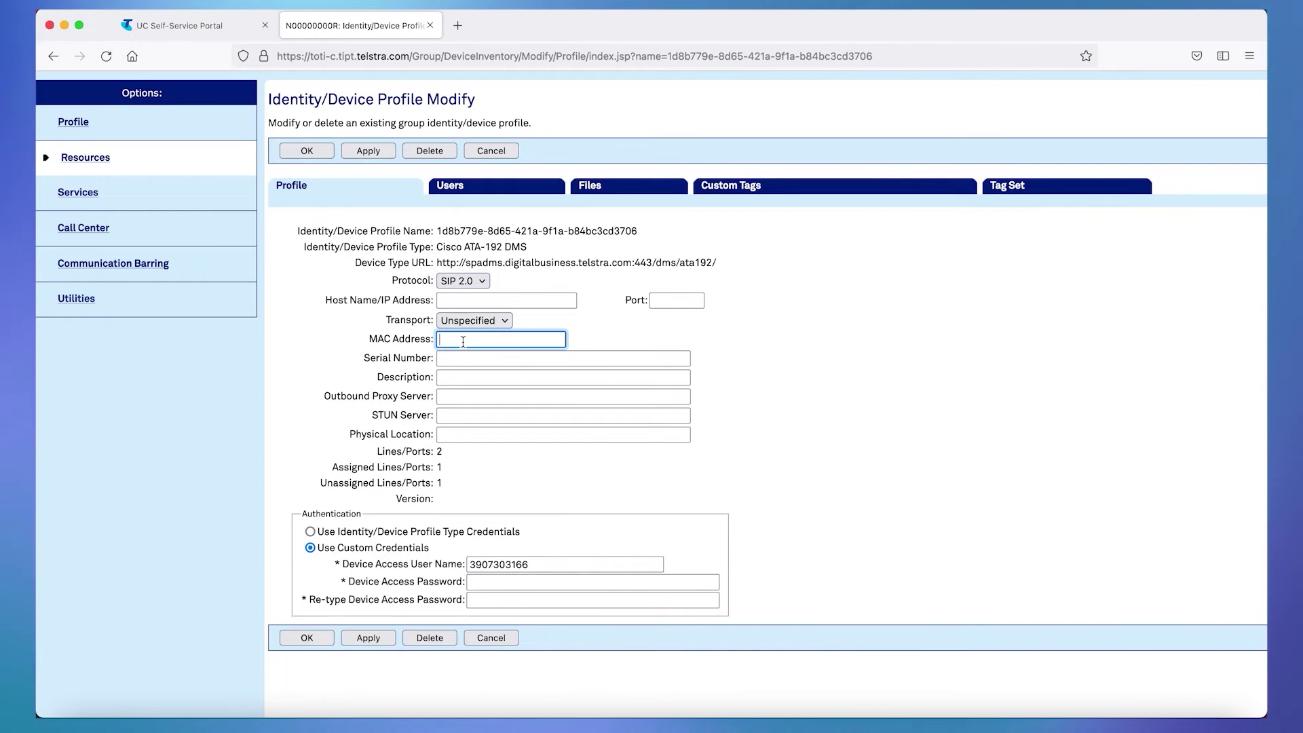
{"action": "type", "text": "70F096BE3BDC"}
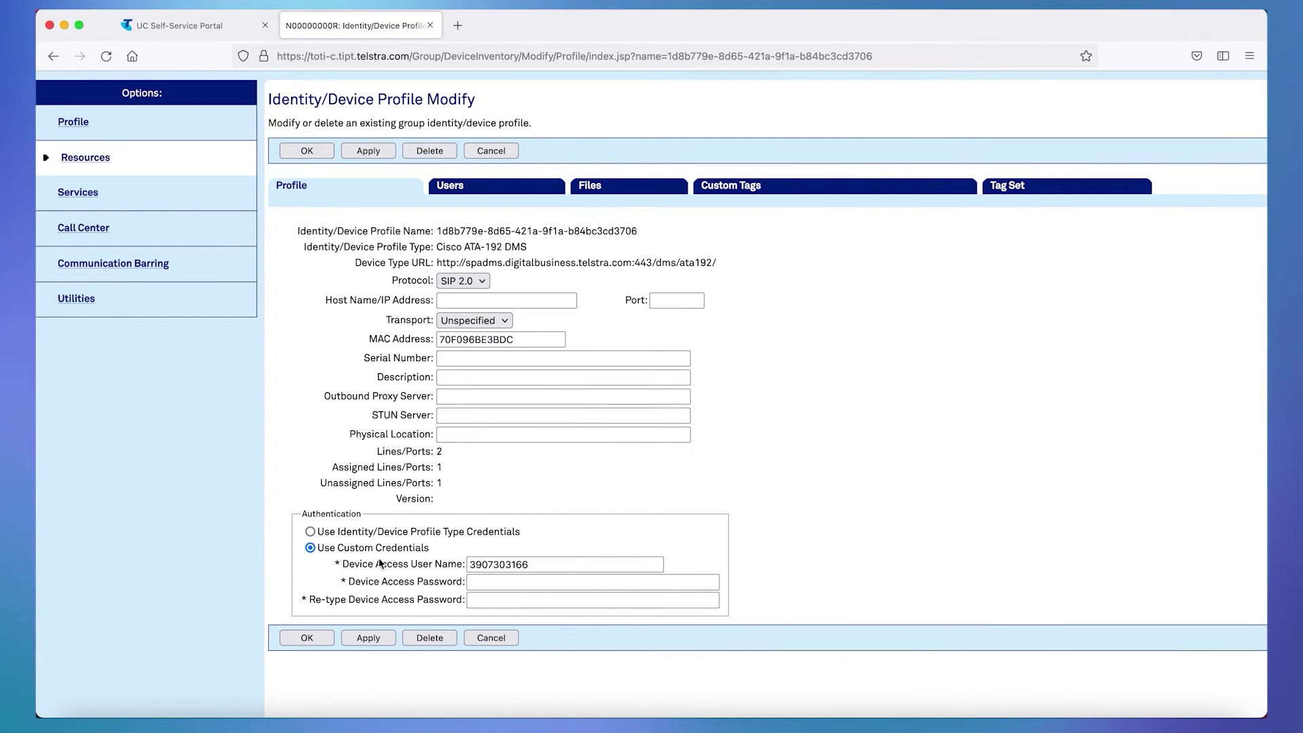
Apply MAC address 70F096BE3BDC with profile-type credentials, then view the custom tags.
{"action": "left_click", "coordinate": [310, 532]}
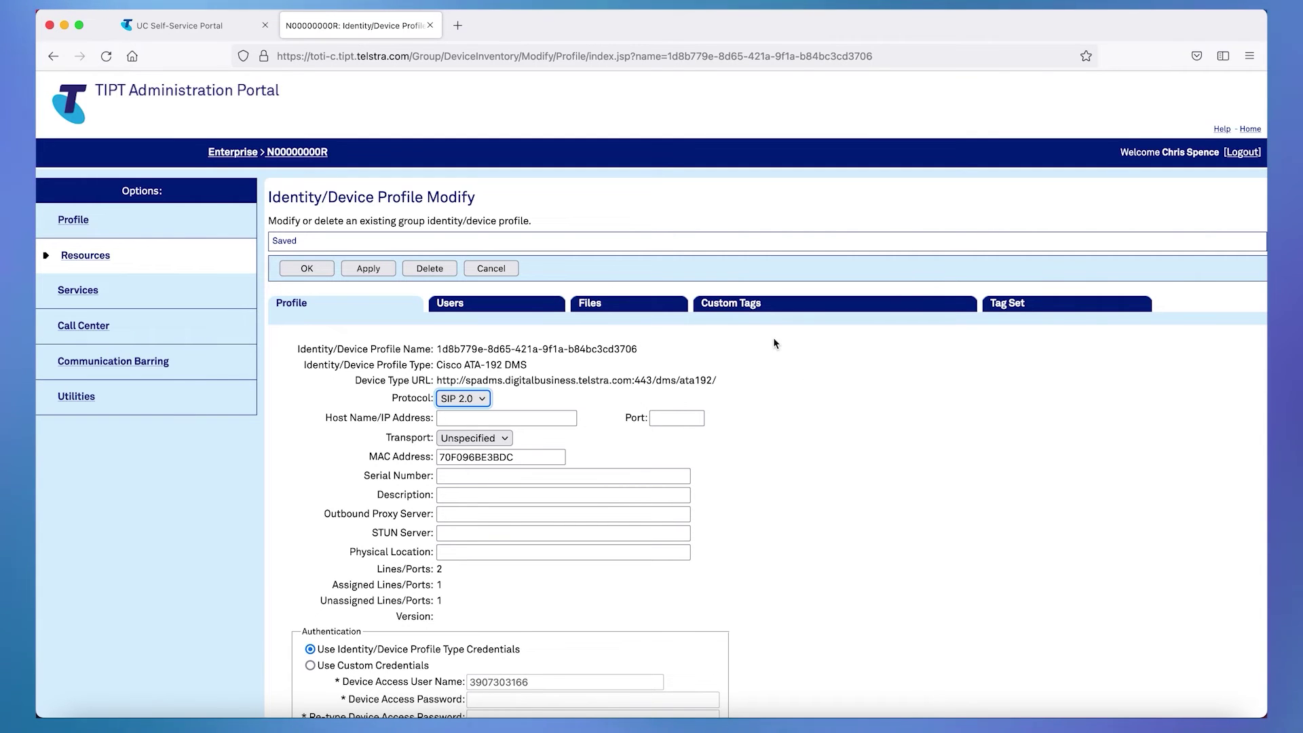
{"action": "left_click", "coordinate": [730, 304]}
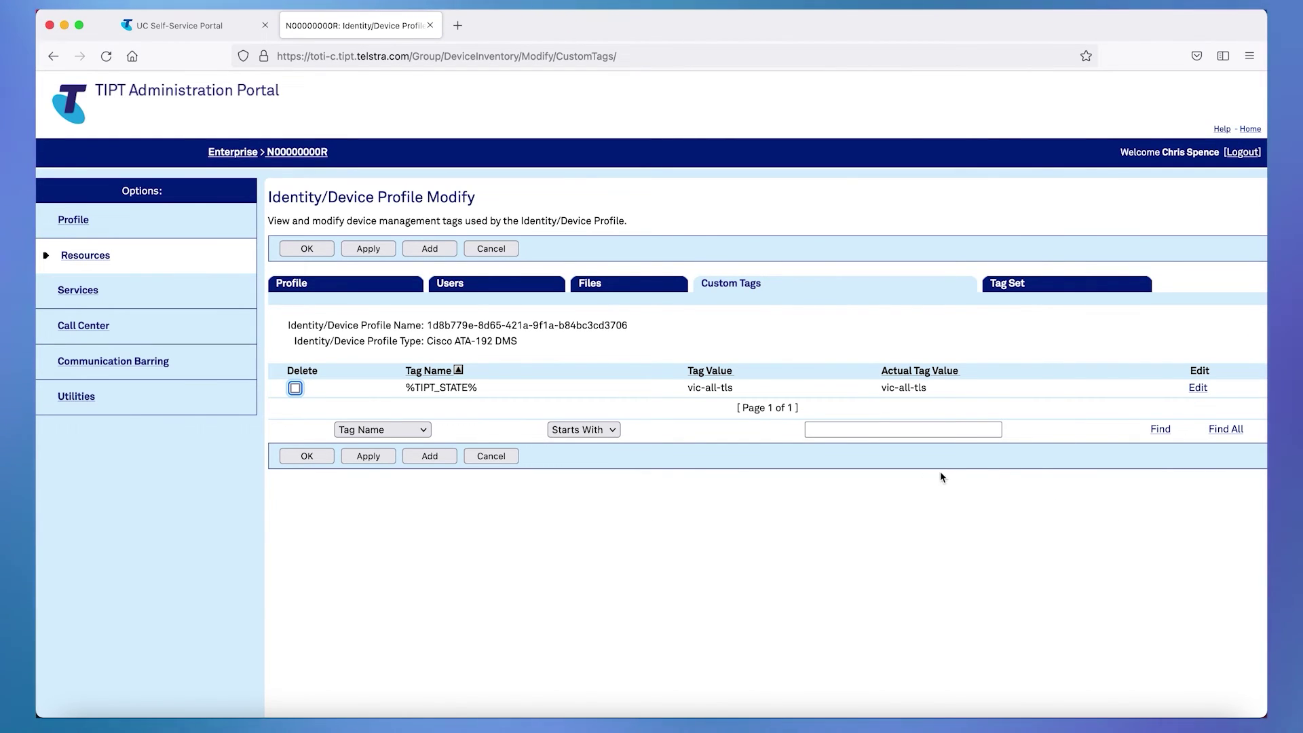
Add custom tag CDP_ENABLE with value 1 to the device profile.
{"action": "left_click", "coordinate": [417, 455]}
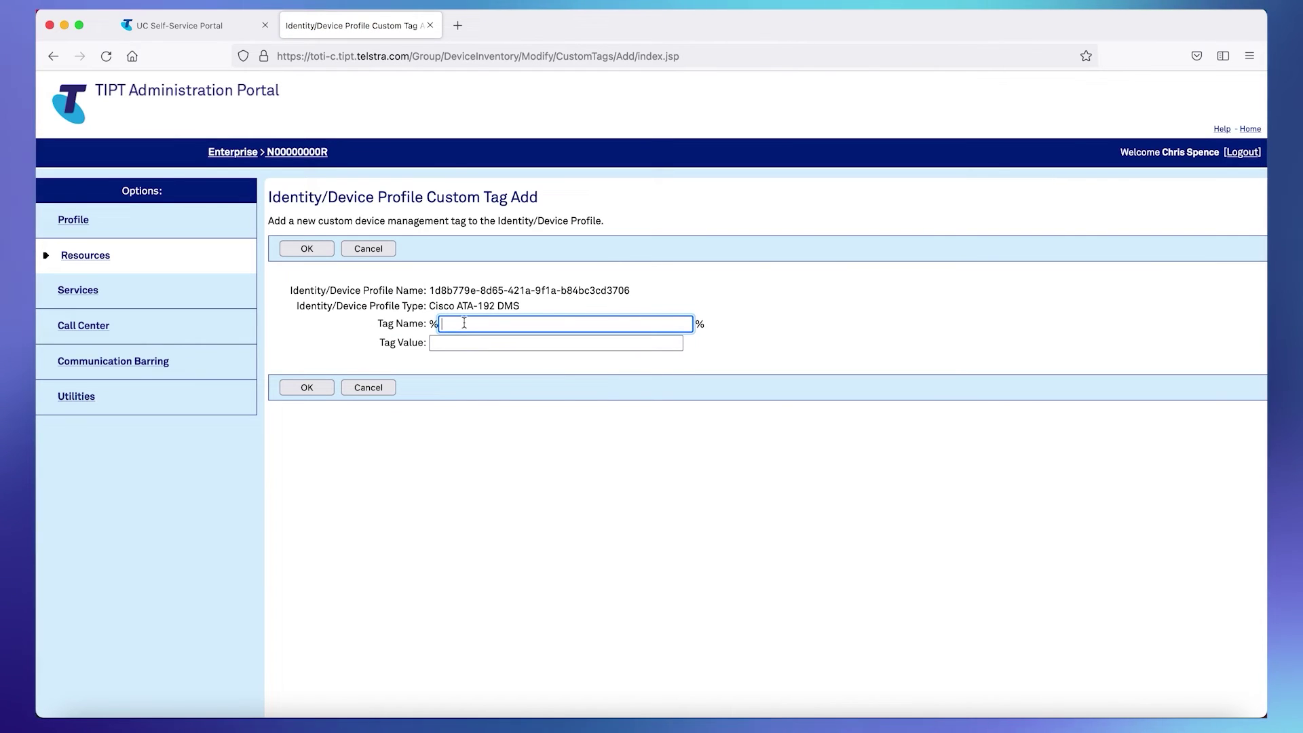
{"action": "type", "text": "CDP"}
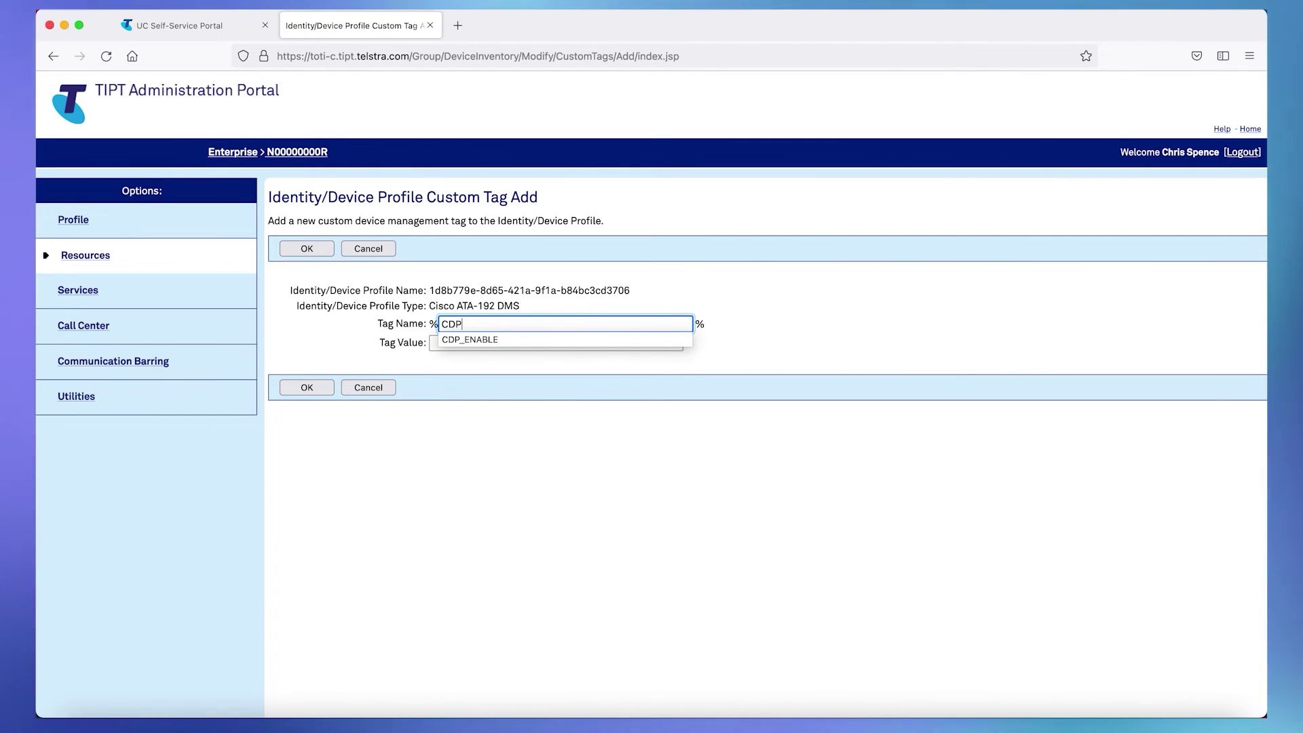
{"action": "left_click", "coordinate": [485, 339]}
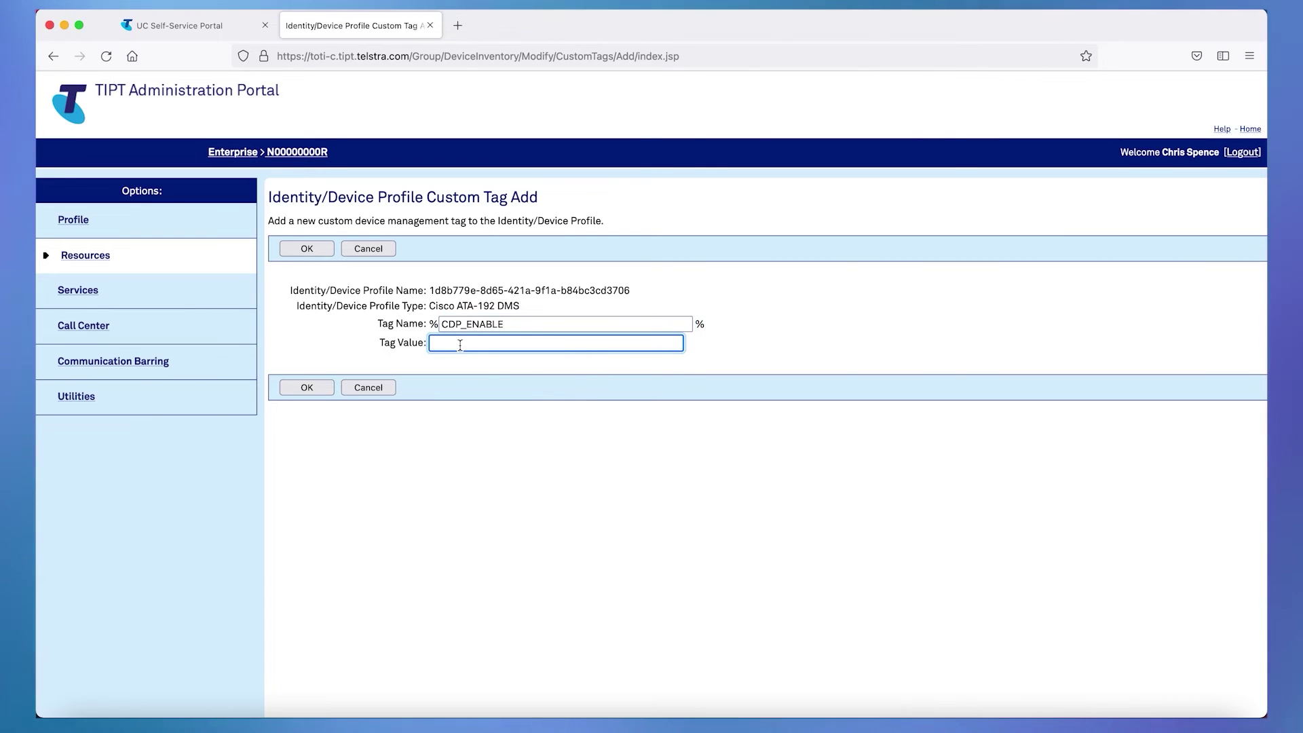
{"action": "type", "text": "1"}
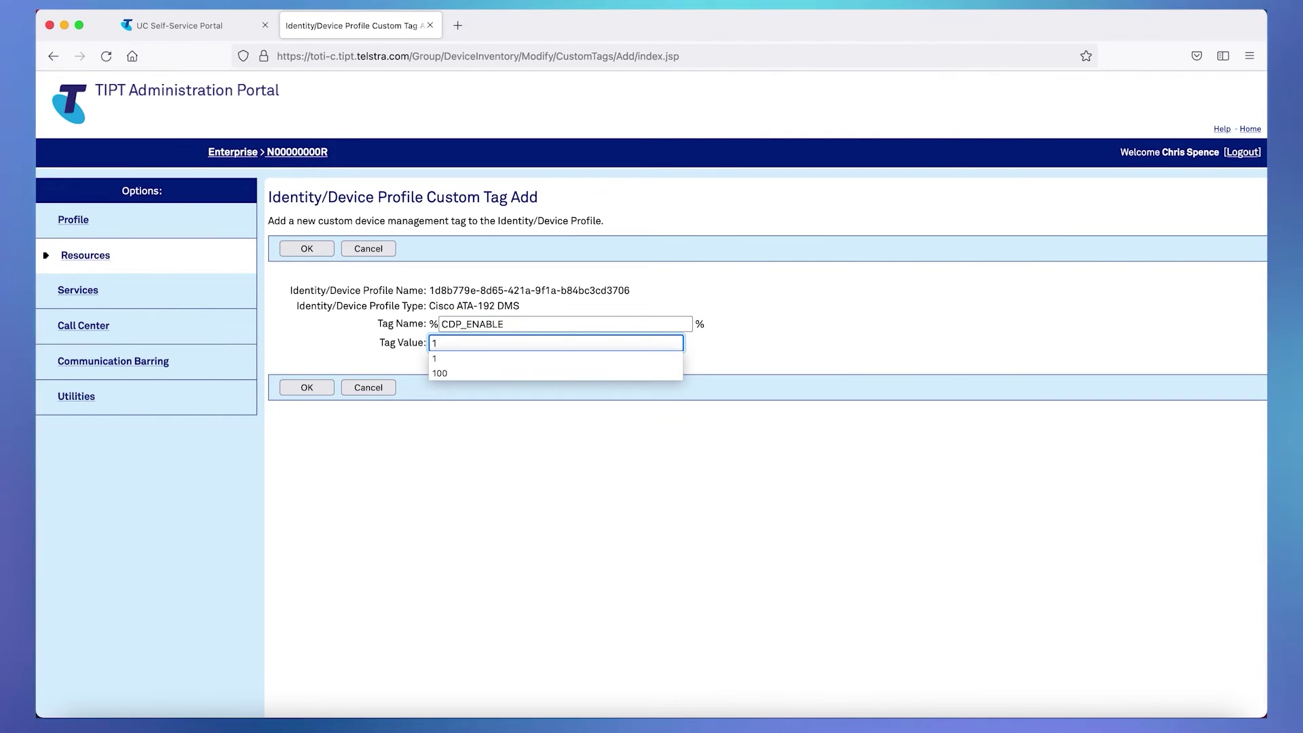
{"action": "left_click", "coordinate": [391, 362]}
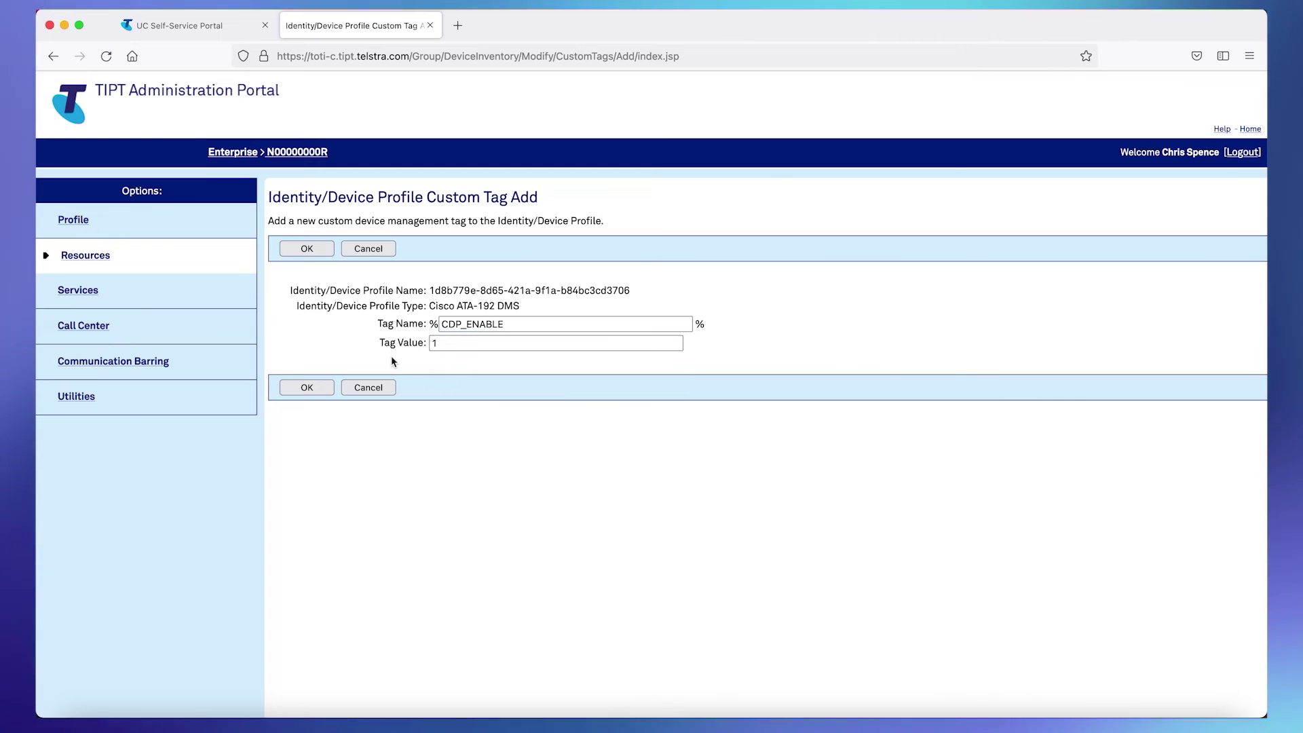
{"action": "left_click", "coordinate": [313, 389]}
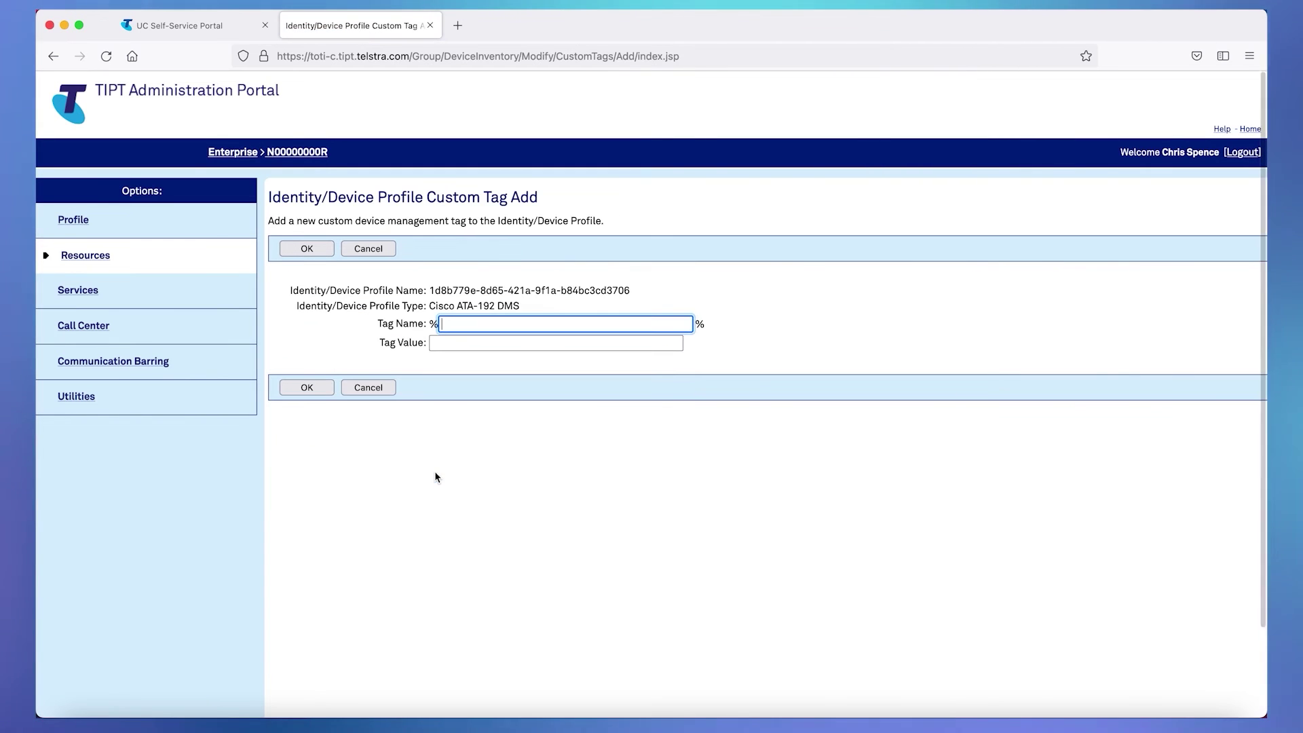
{"action": "type", "text": "VLAN"}
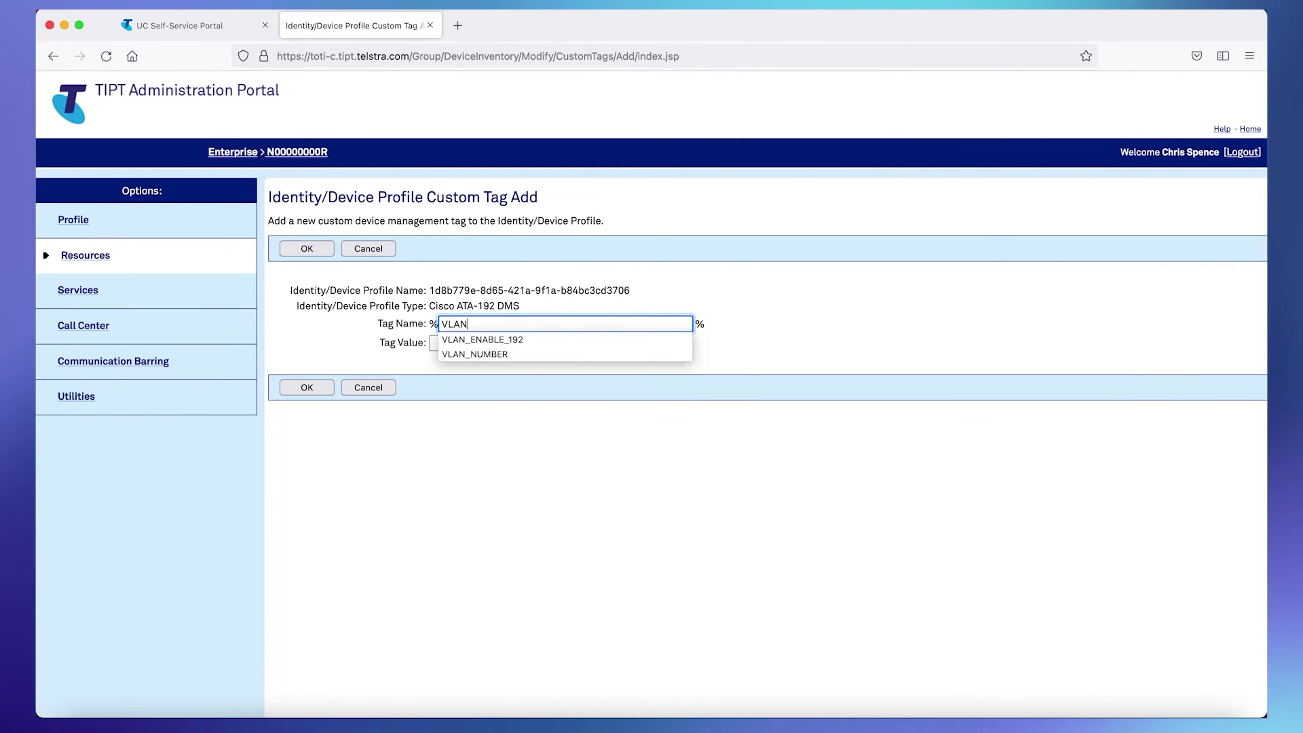
{"action": "type", "text": "_"}
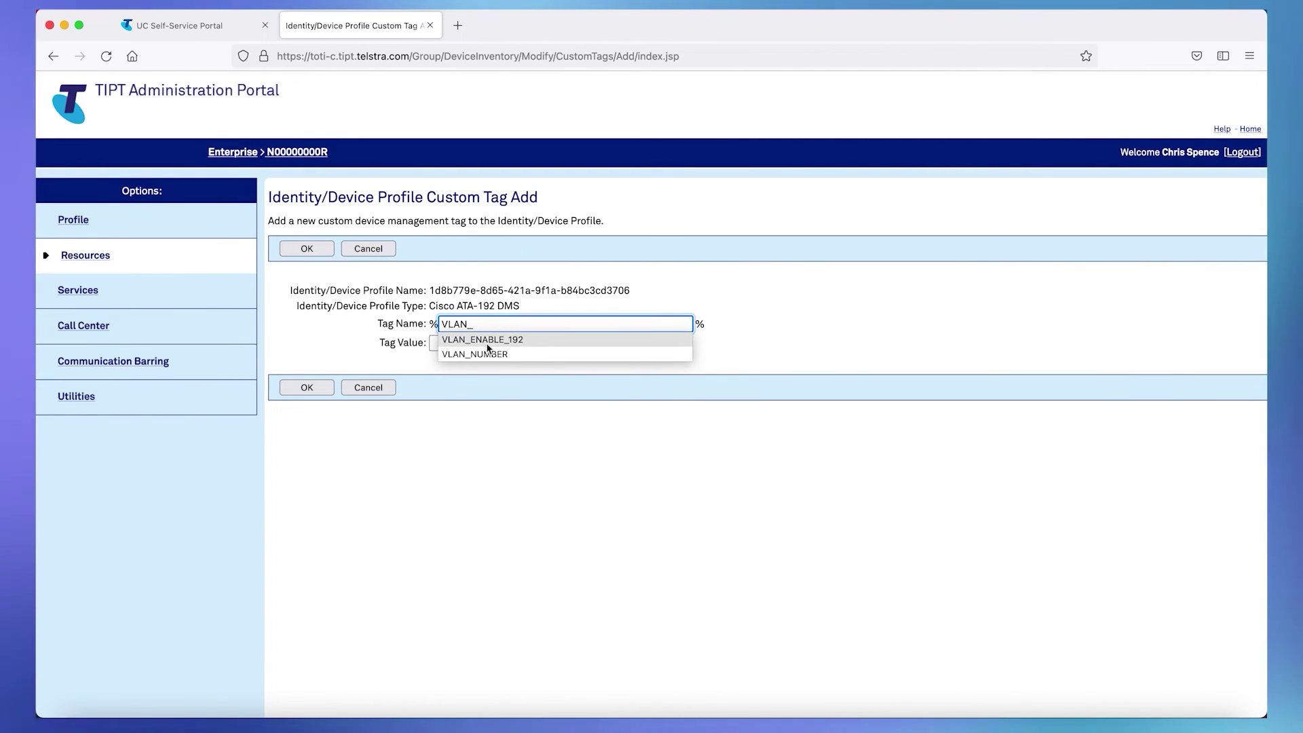
Add custom tag VLAN_ENABLE_192 with value 1 to the device profile.
{"action": "left_click", "coordinate": [488, 340]}
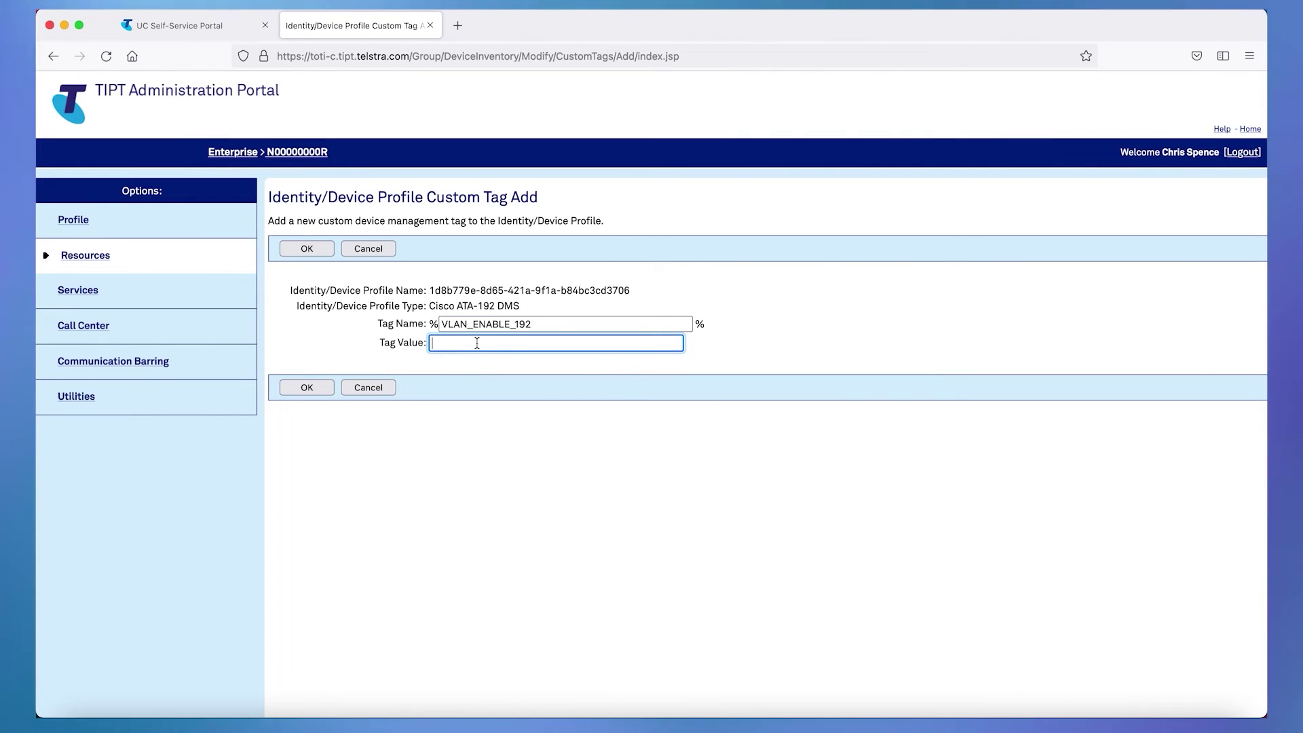
{"action": "type", "text": "1"}
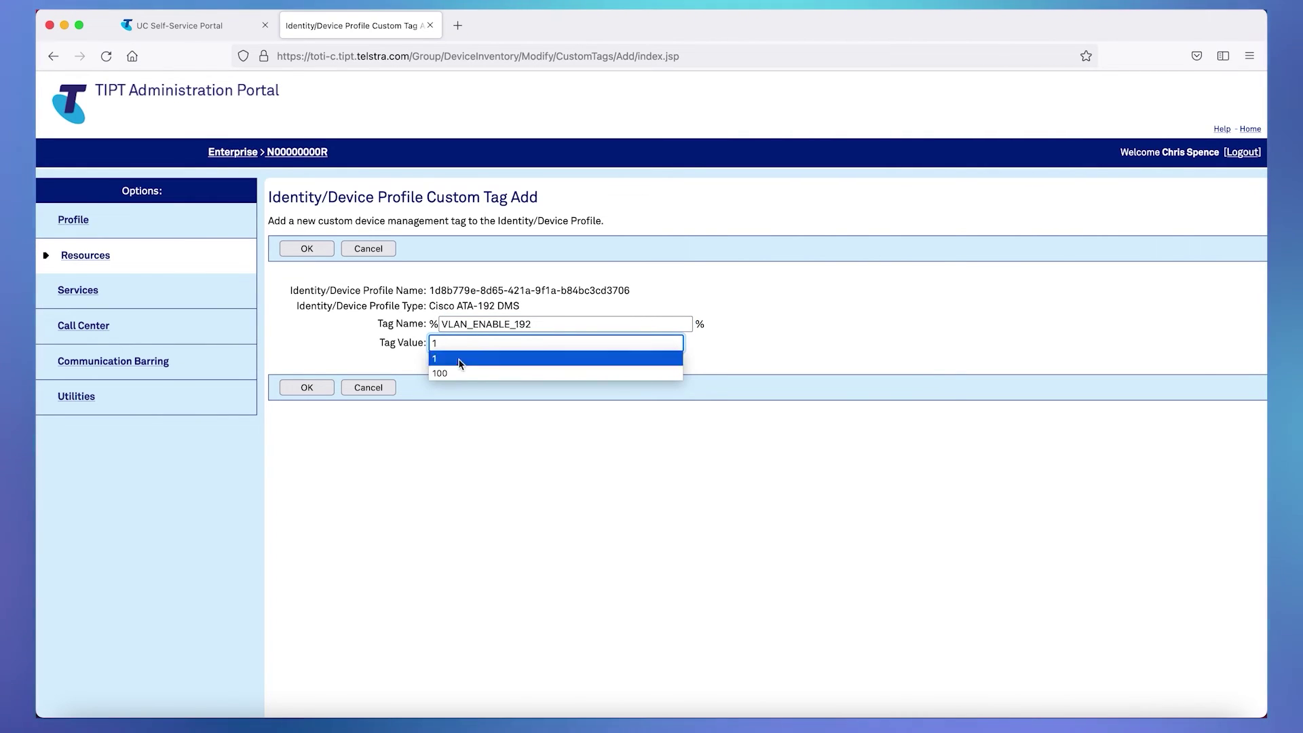
{"action": "left_click", "coordinate": [460, 364]}
{"action": "left_click", "coordinate": [305, 388]}
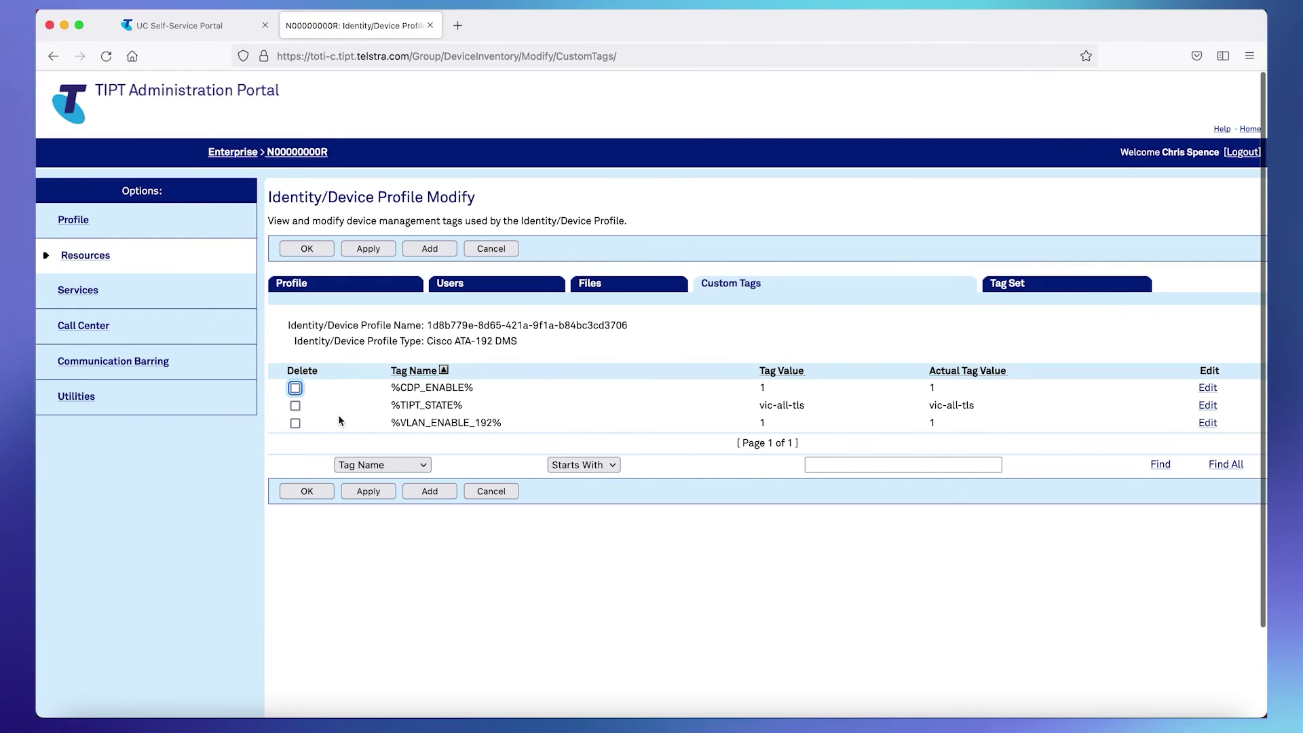
Add custom tag VLAN_NUMBER with value 100 to the device profile.
{"action": "left_click", "coordinate": [445, 491]}
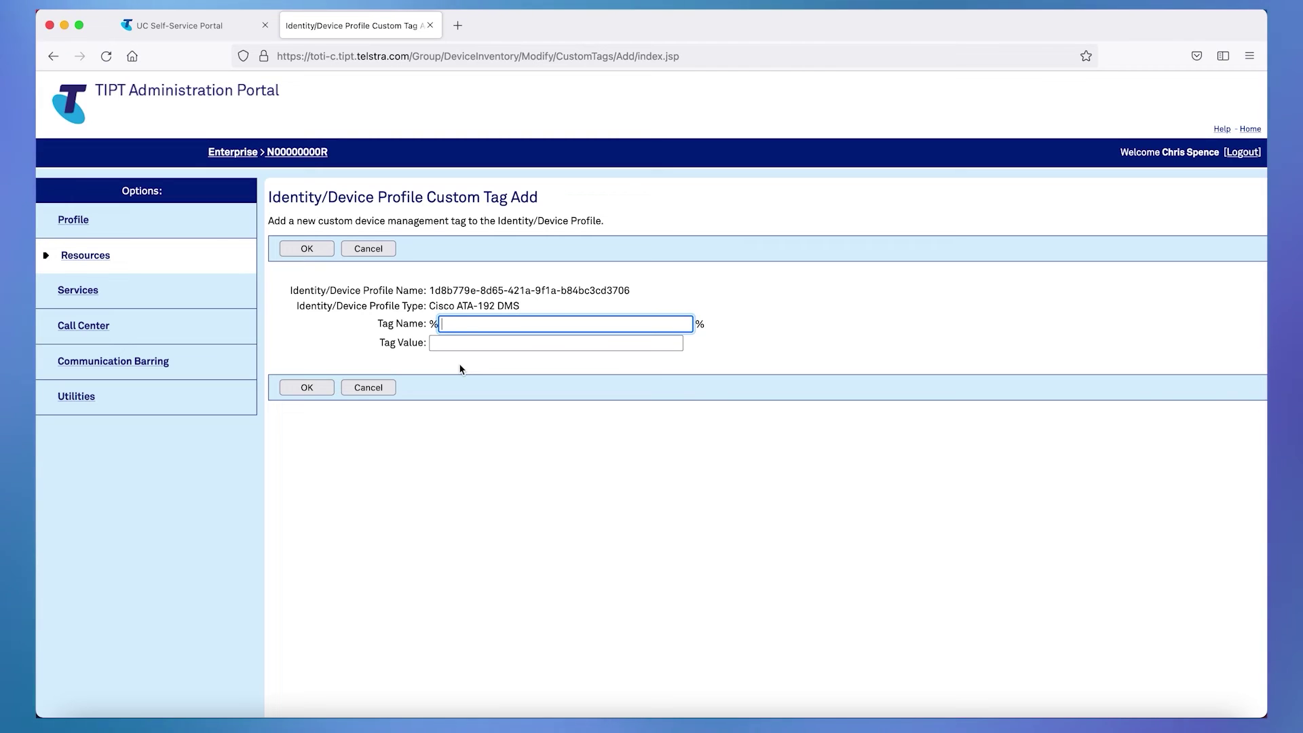
{"action": "type", "text": "VLA"}
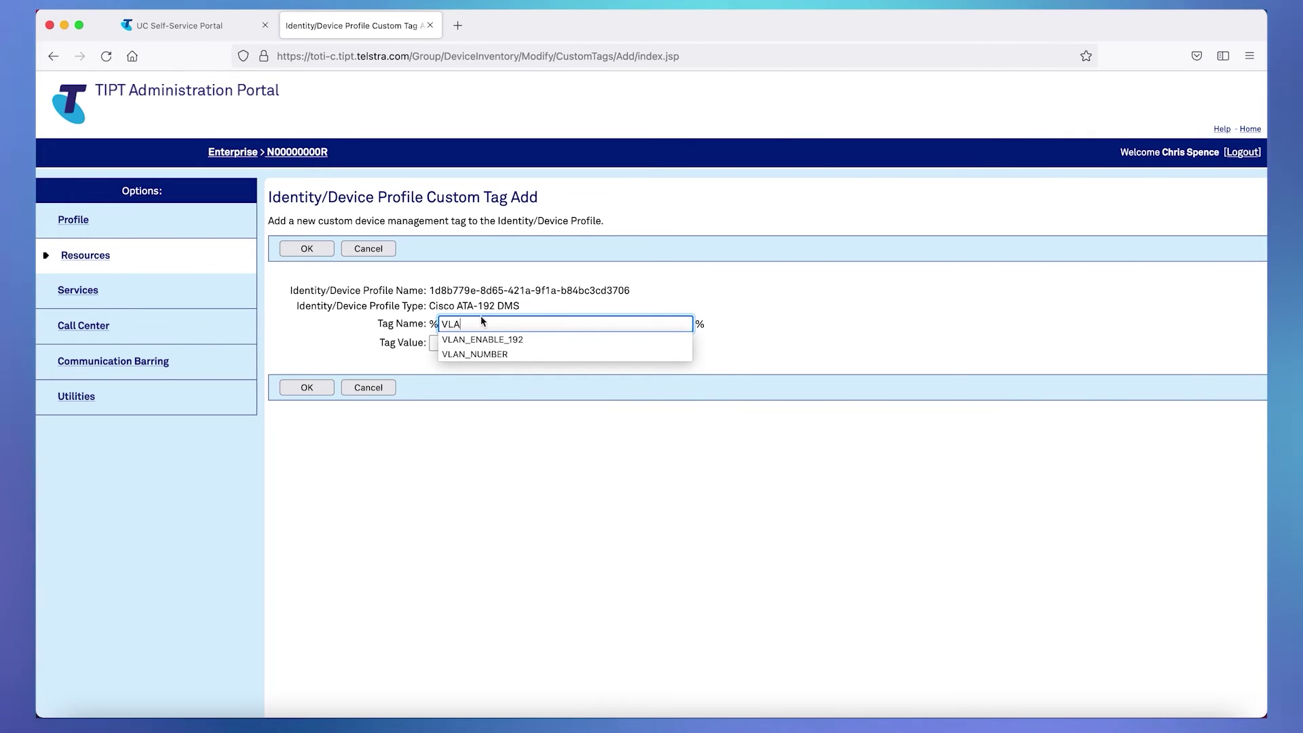
{"action": "left_click", "coordinate": [488, 354]}
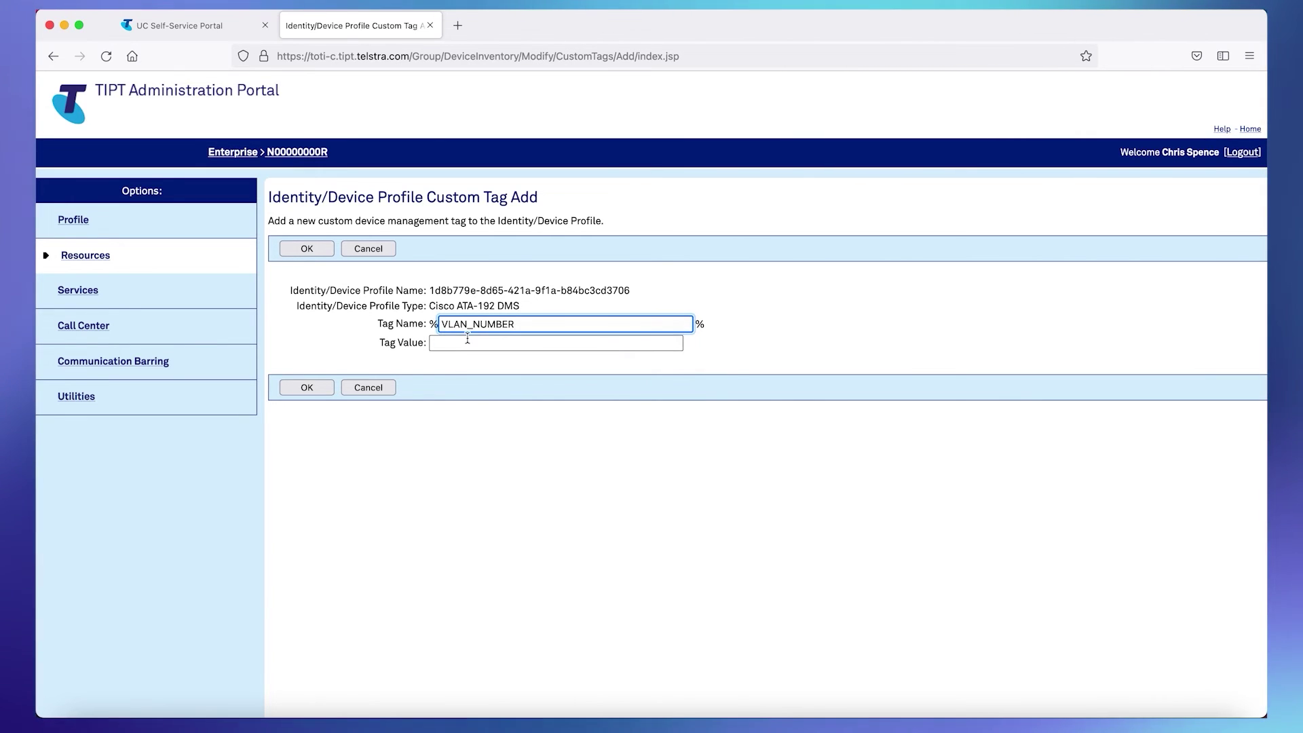
{"action": "left_click", "coordinate": [467, 342]}
{"action": "type", "text": "100"}
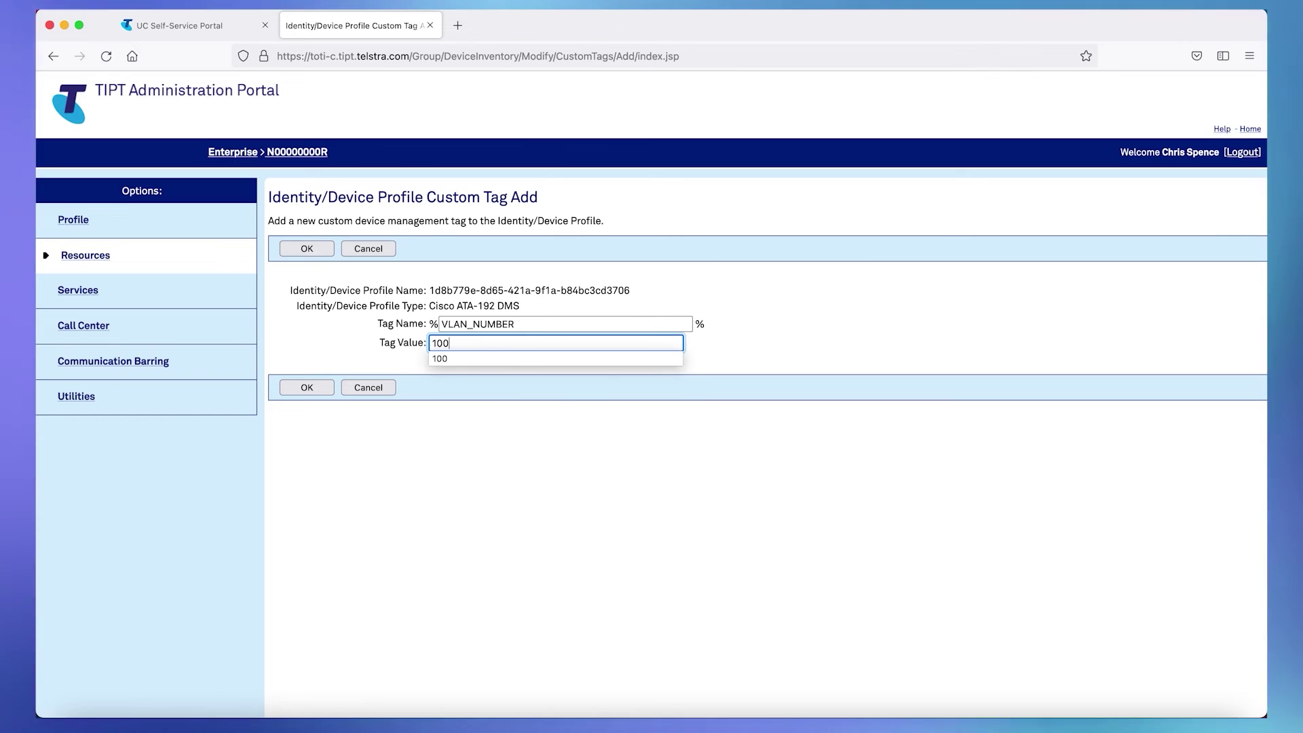
{"action": "left_click", "coordinate": [452, 363]}
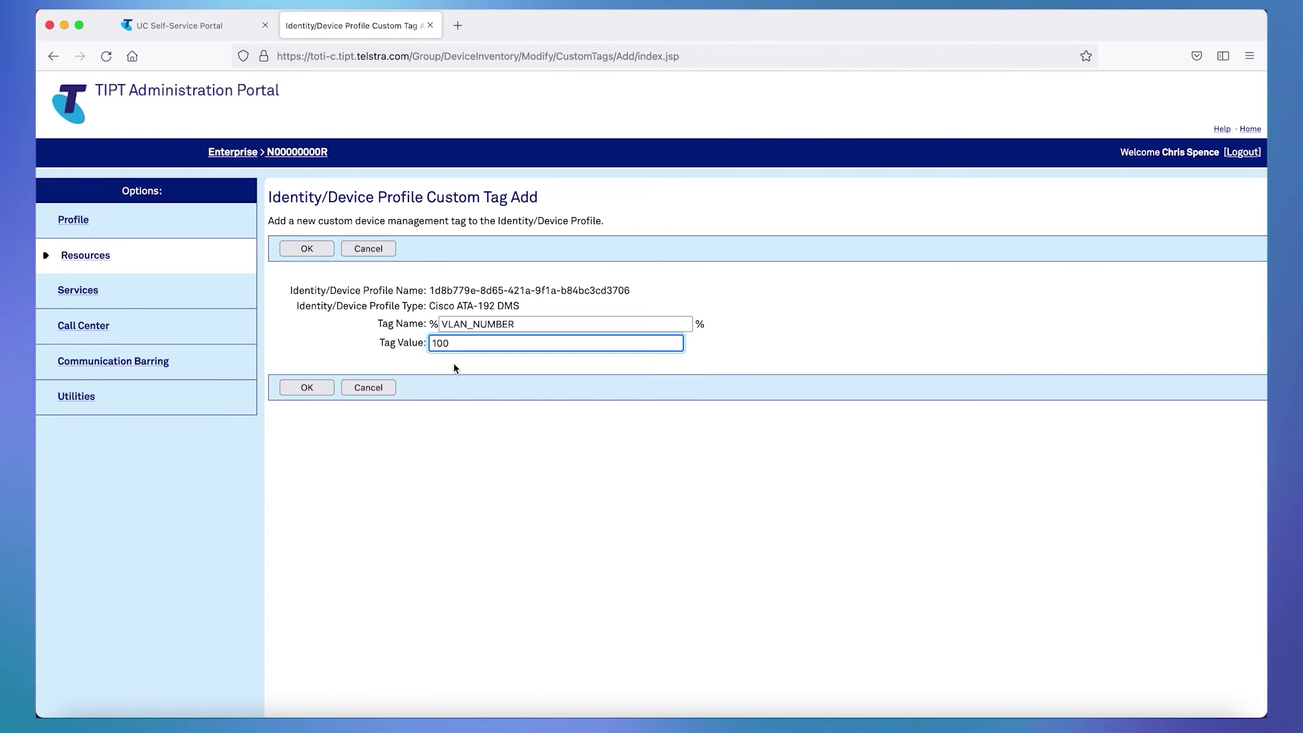
{"action": "left_click", "coordinate": [300, 395]}
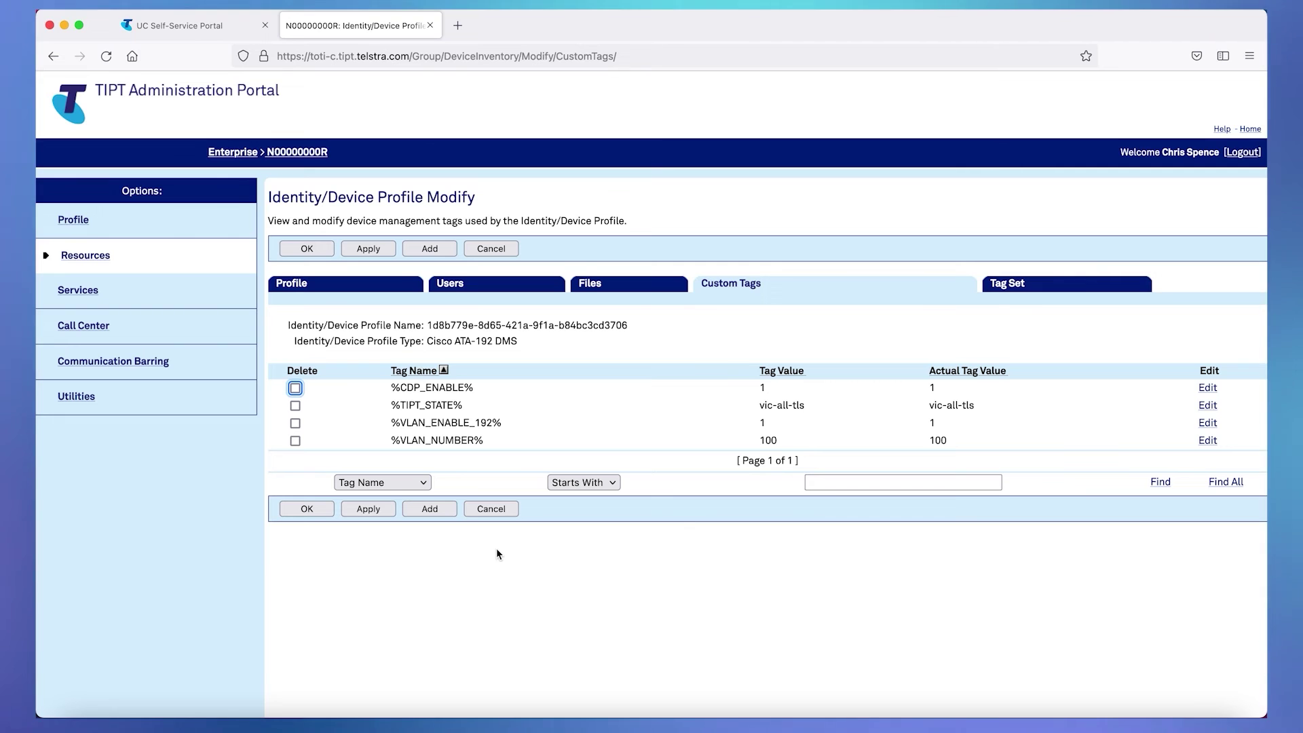
Rebuild the Cisco ATA-192 device's configuration files from the Files view.
{"action": "left_click", "coordinate": [599, 289]}
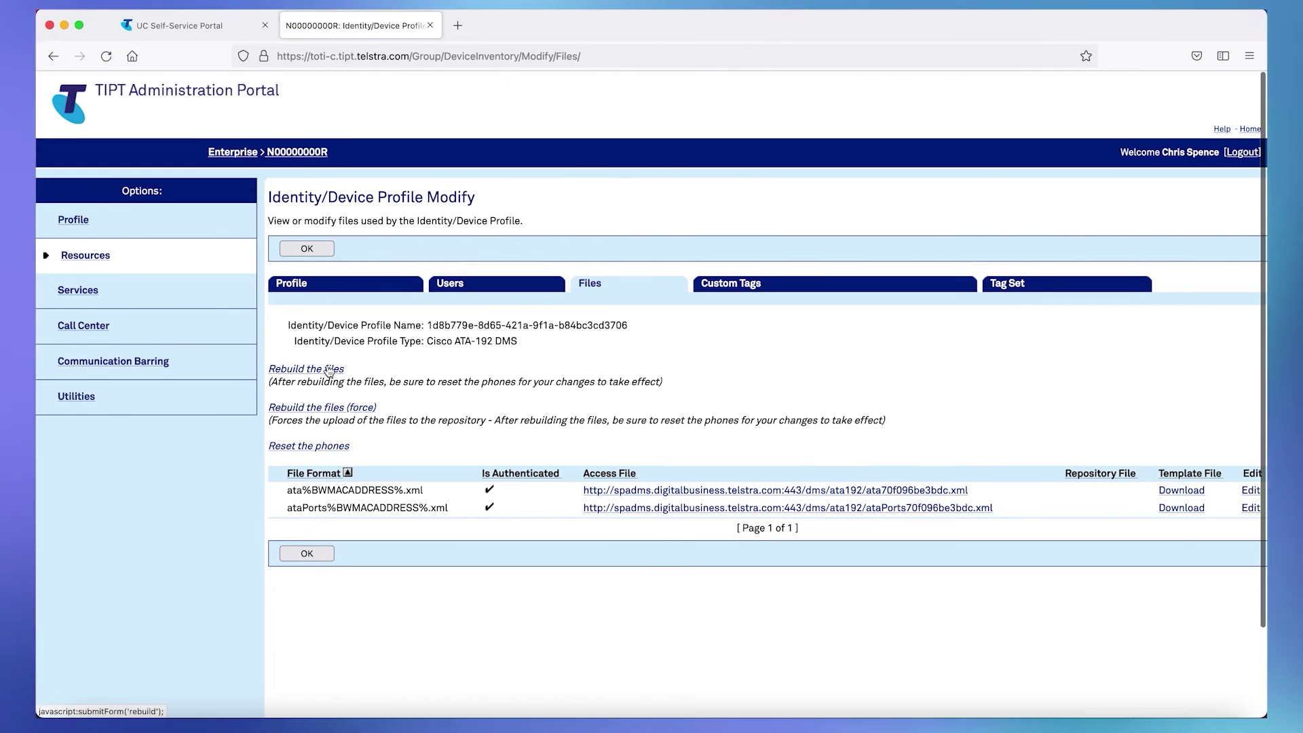
{"action": "left_click", "coordinate": [329, 372]}
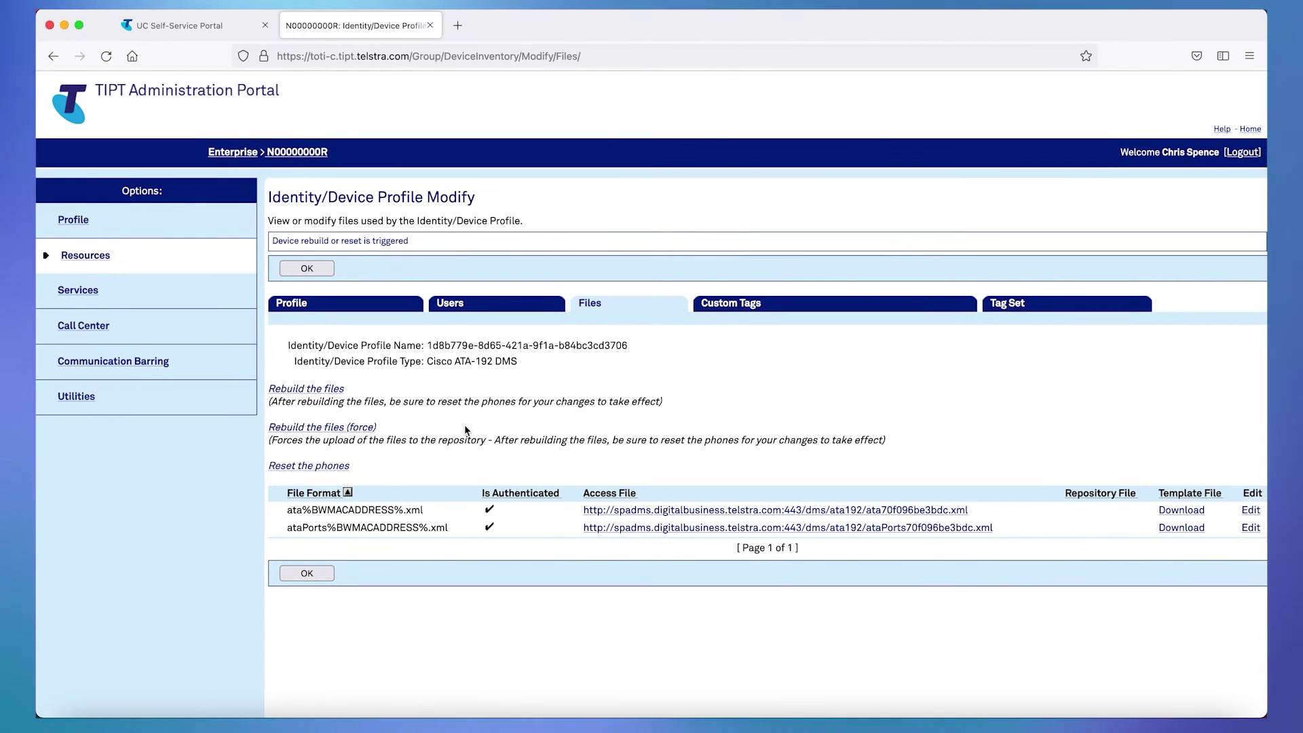